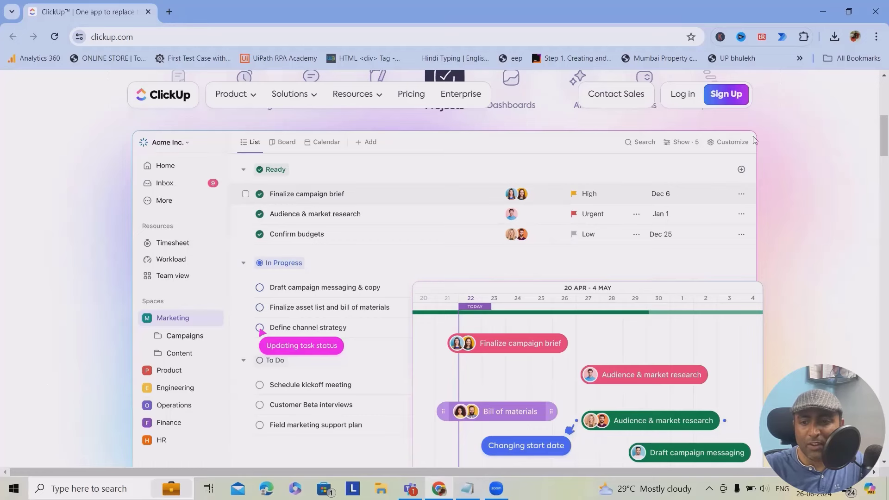
# - Sign up for a free ClickUp account with your email, full name and a password
pyautogui.click(732, 101)
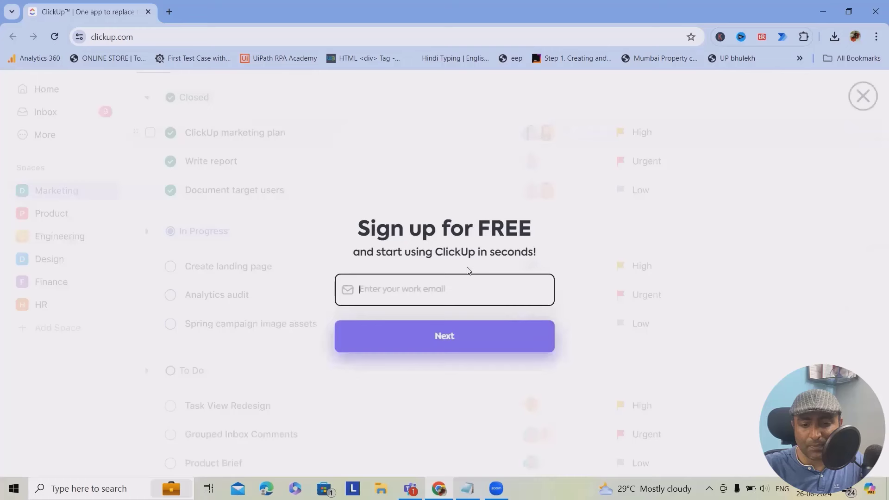
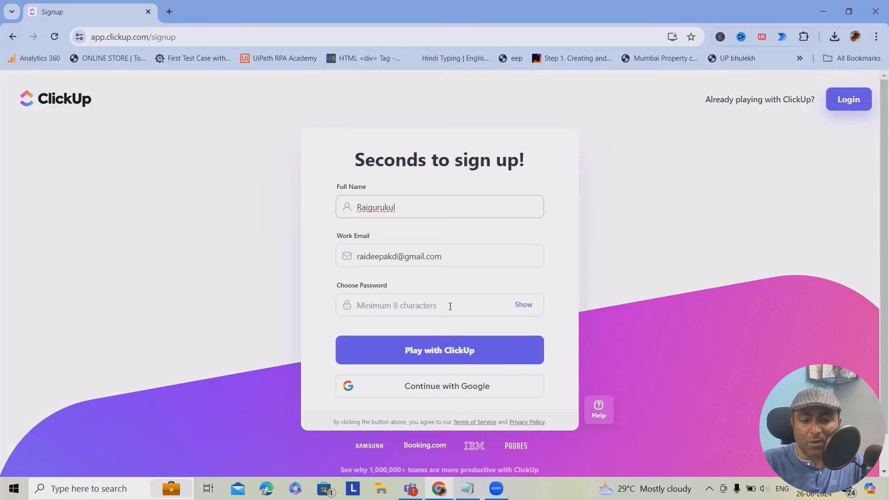
pyautogui.click(365, 311)
pyautogui.write('R')
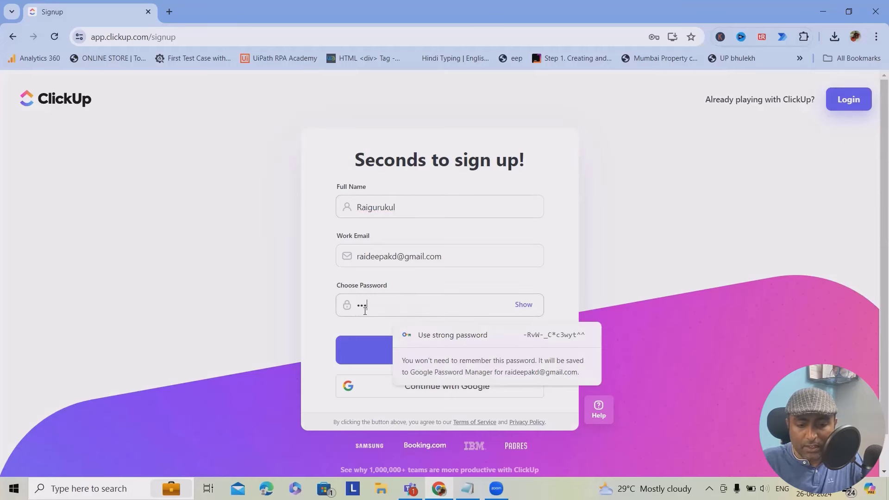
pyautogui.press('Return')
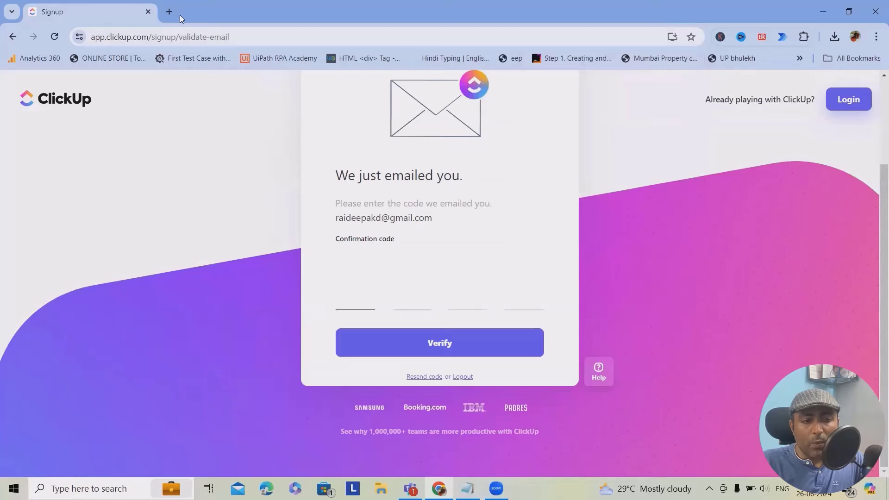
# - Get the code from the ClickUp verification email in Gmail and return to the confirmation page
pyautogui.click(170, 12)
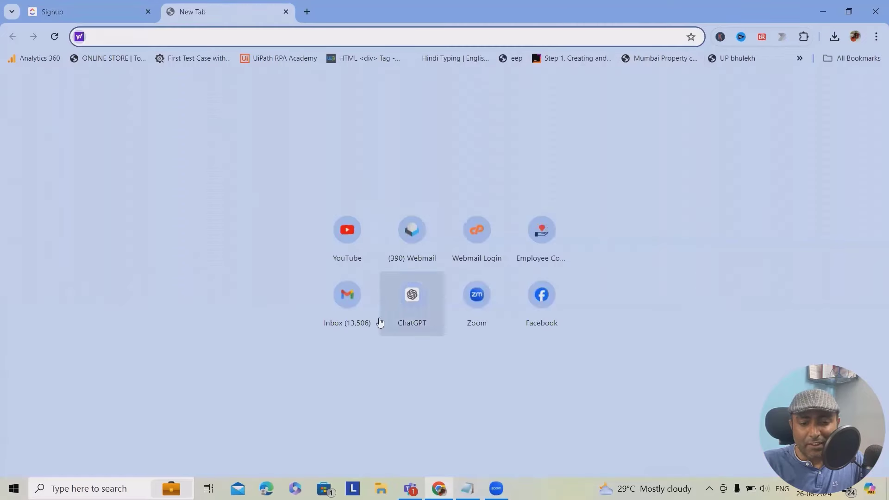
pyautogui.click(333, 313)
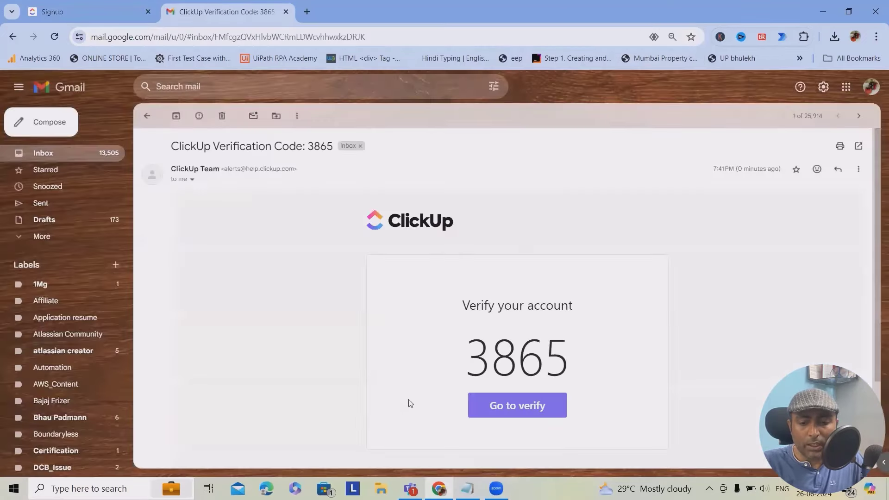
pyautogui.click(88, 11)
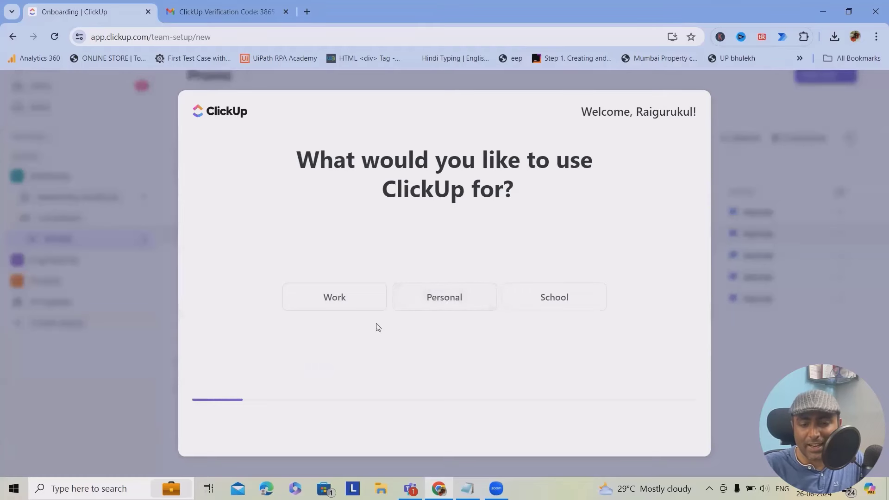
# - Answer onboarding with Work use, a 501-2000 company, team size and PMO, skipping invites and tools
pyautogui.click(367, 296)
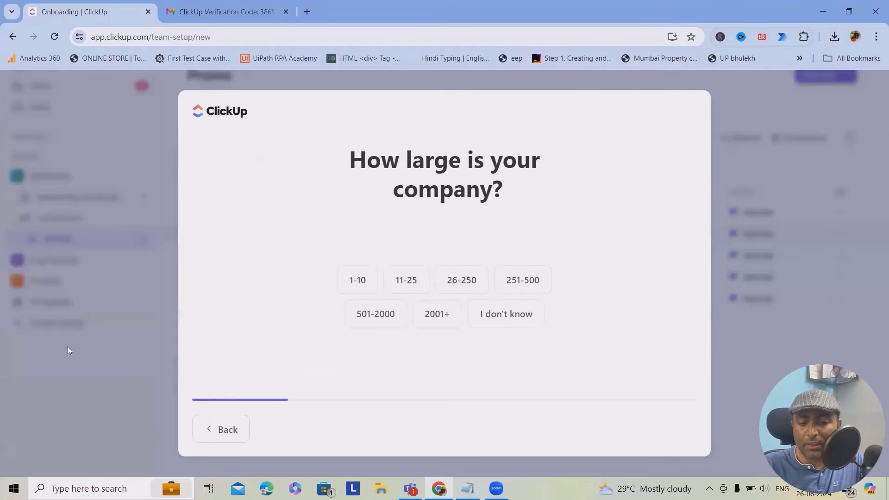
pyautogui.click(378, 314)
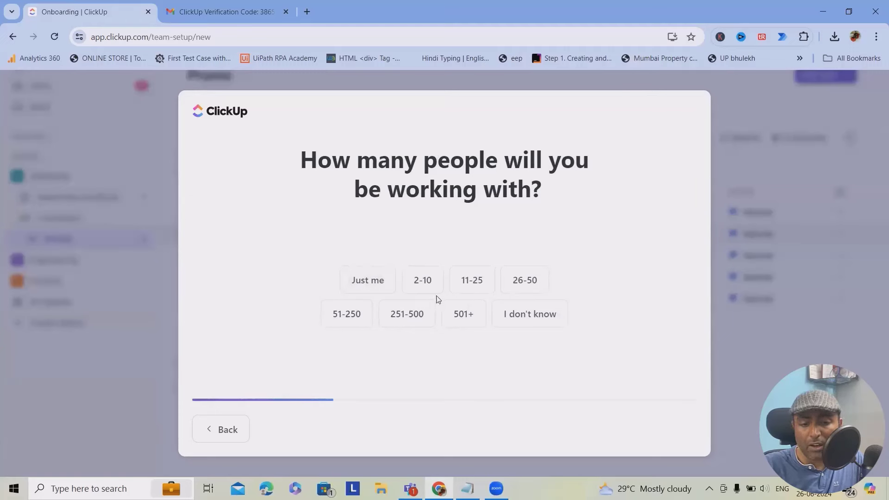
pyautogui.click(424, 286)
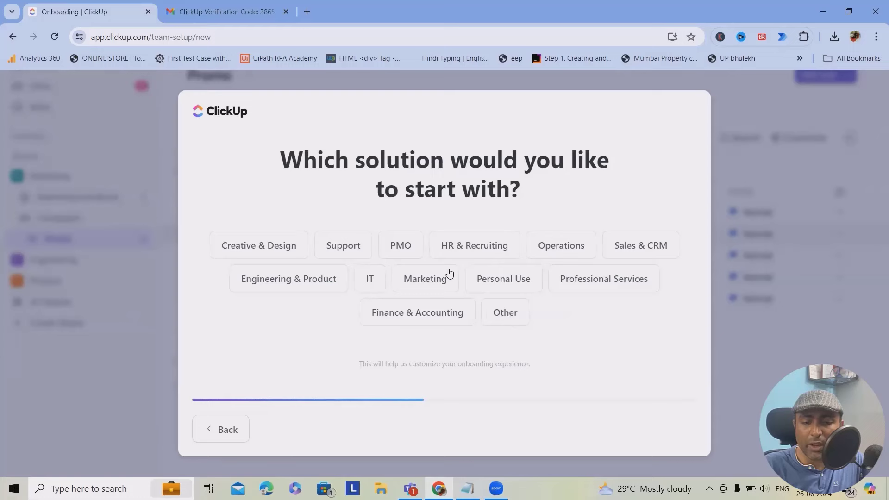
pyautogui.click(406, 250)
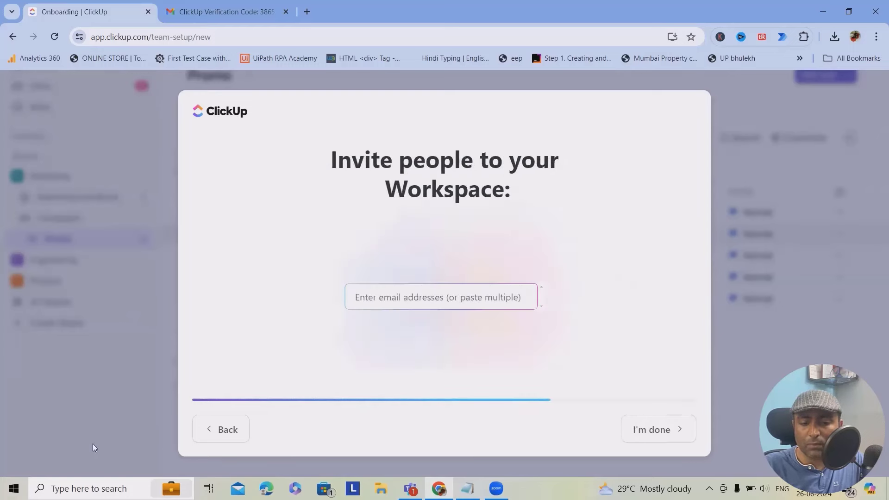
pyautogui.click(678, 433)
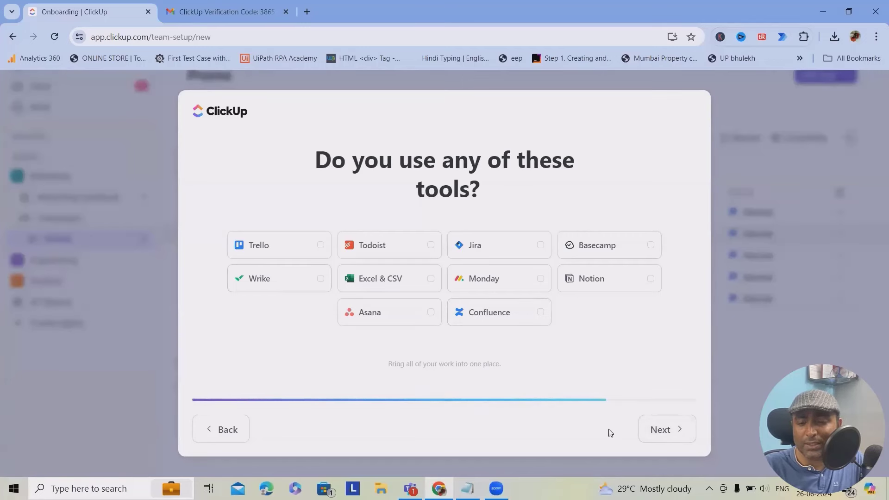
pyautogui.click(660, 430)
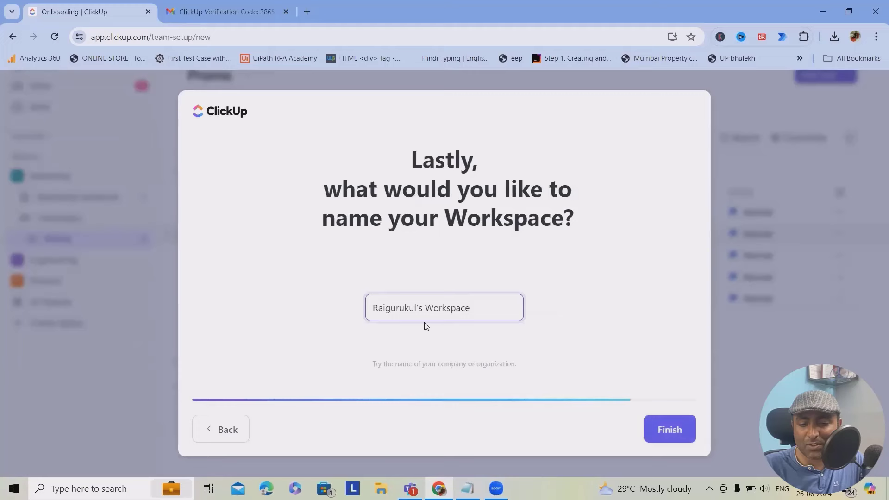
# - Finish onboarding with the suggested workspace name and close the welcome video
pyautogui.click(666, 428)
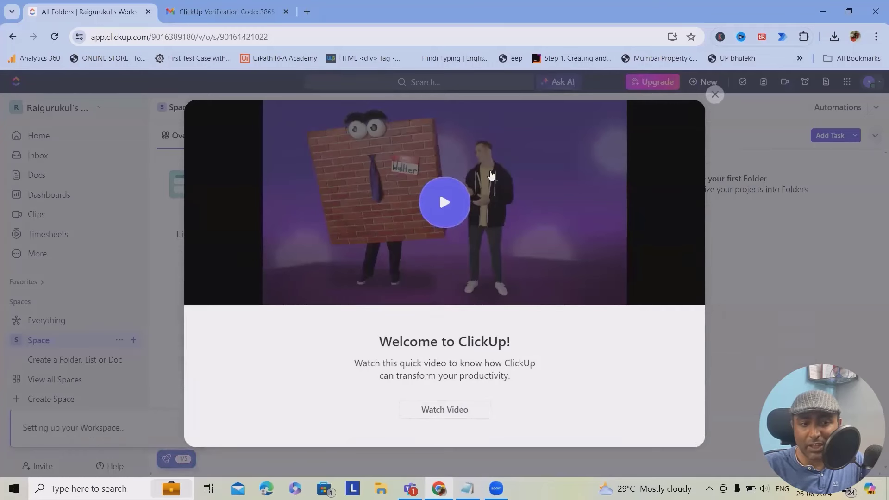
pyautogui.click(714, 95)
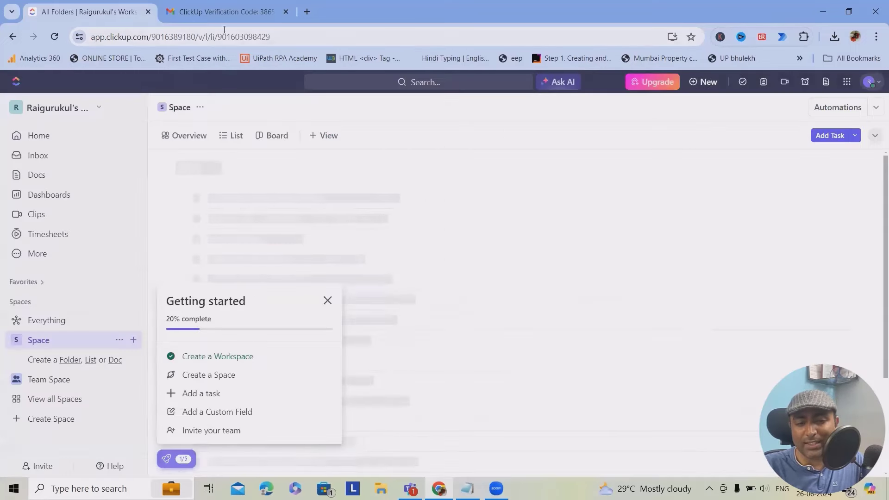
# - Search the web for 'click up' and open ClickUp's pricing page
pyautogui.click(306, 14)
pyautogui.write('c')
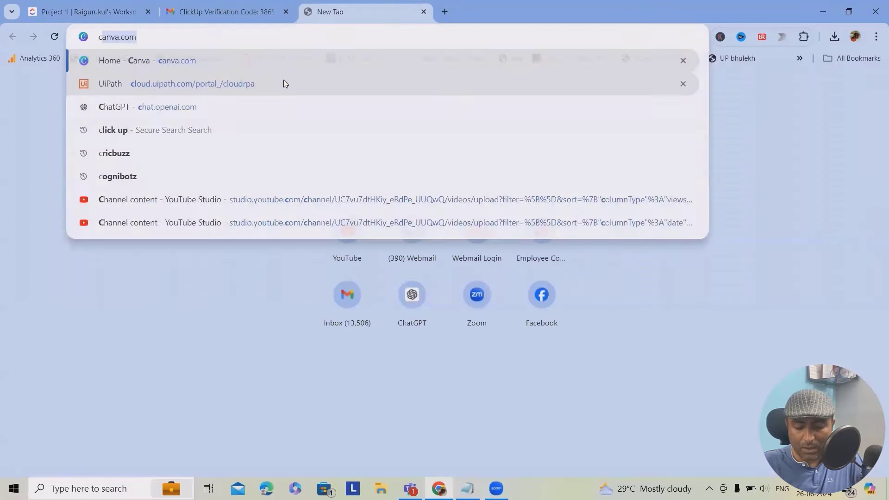
pyautogui.write('lick')
pyautogui.press('Return')
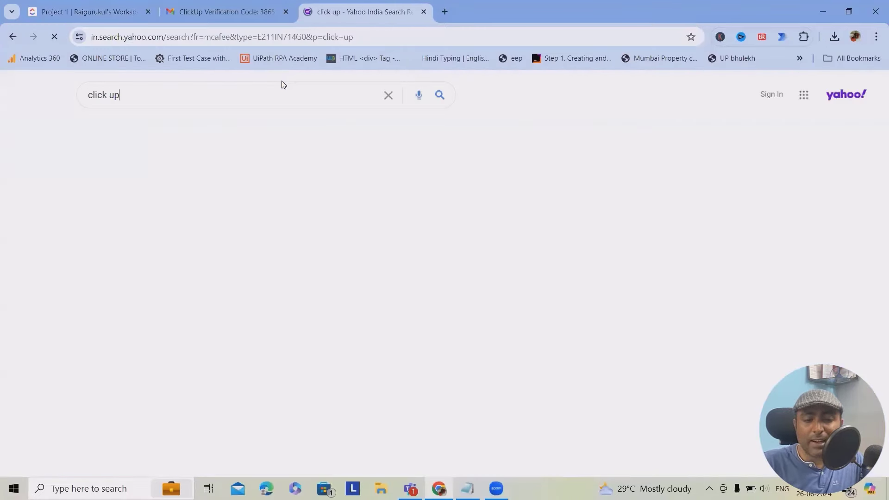
pyautogui.click(149, 190)
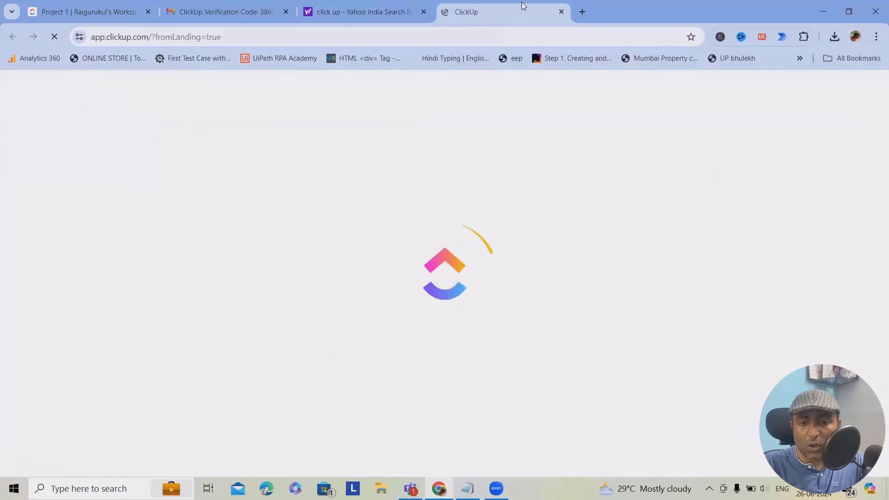
pyautogui.click(561, 12)
pyautogui.scroll(-4, 261, 320)
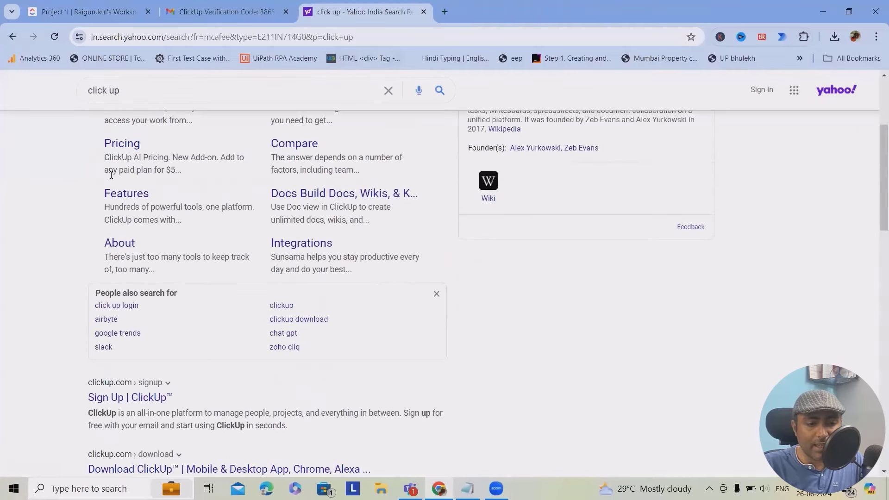
pyautogui.click(122, 143)
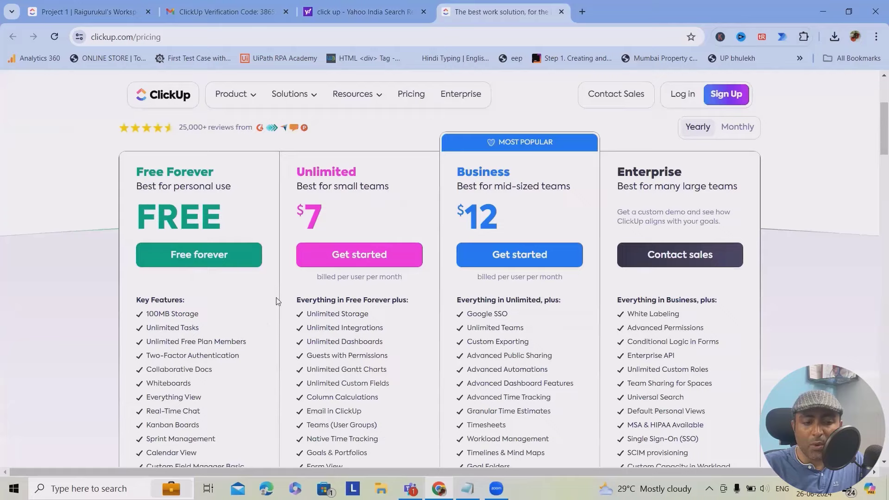
# - Compare the Free, $7 Unlimited, $12 Business and Enterprise plans, dismissing the chat popup
pyautogui.scroll(-3, 227, 232)
pyautogui.scroll(1, 185, 236)
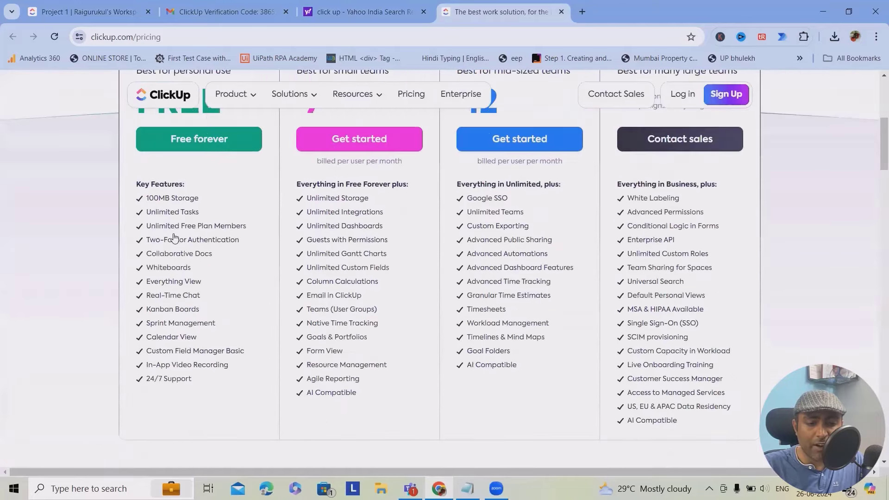
pyautogui.scroll(1, 170, 184)
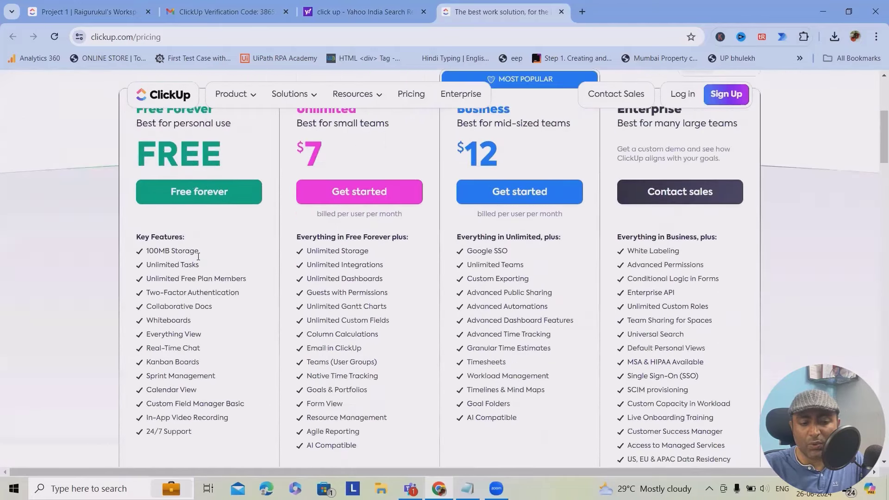
pyautogui.scroll(-1, 198, 256)
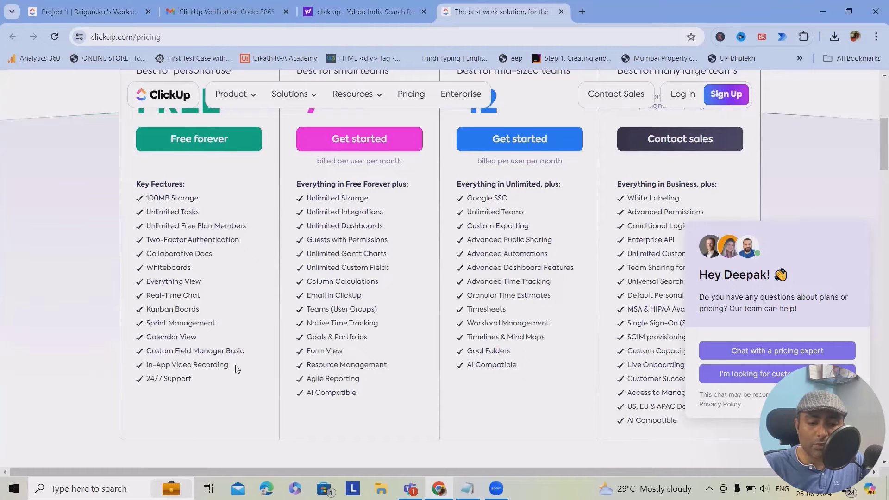
pyautogui.scroll(1, 210, 310)
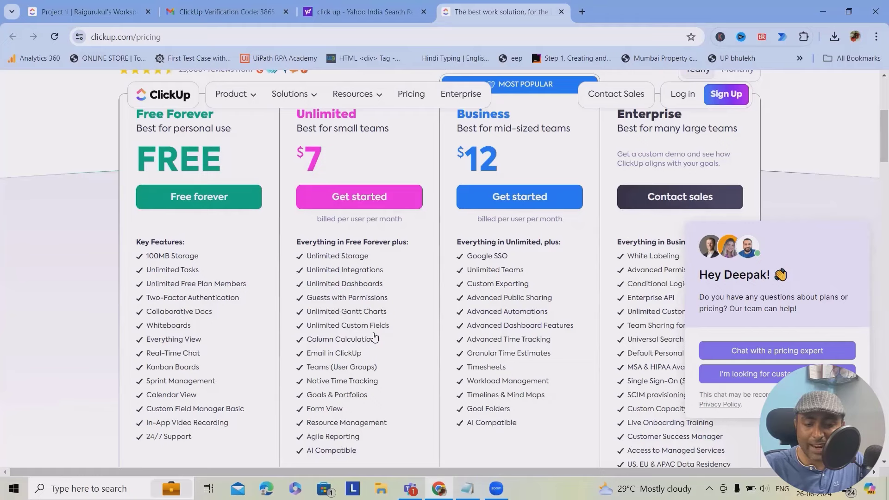
pyautogui.scroll(-1, 334, 349)
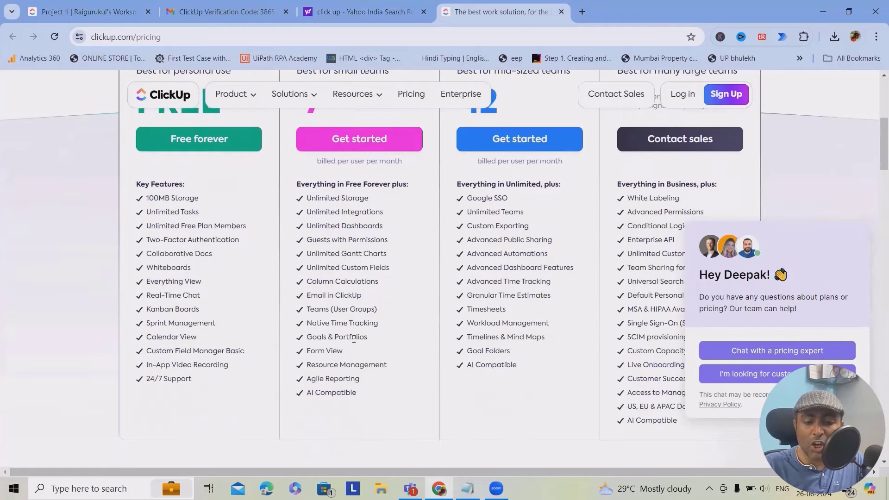
pyautogui.scroll(2, 337, 396)
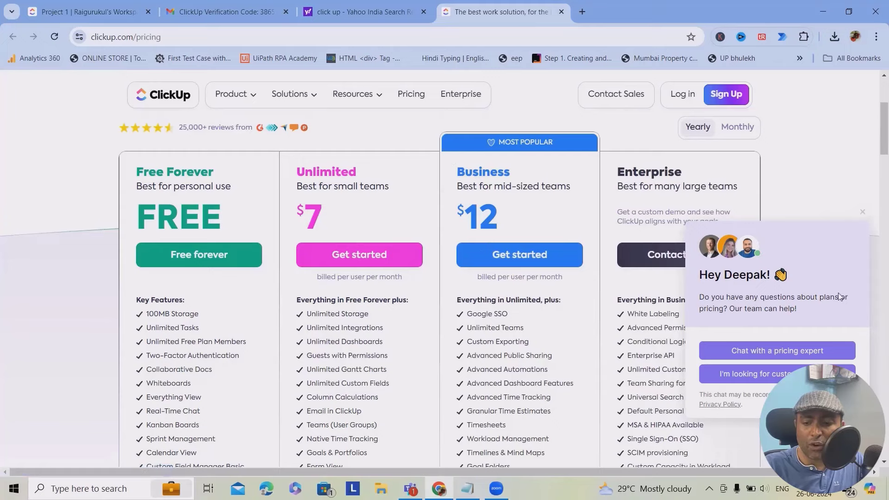
pyautogui.scroll(-3, 522, 312)
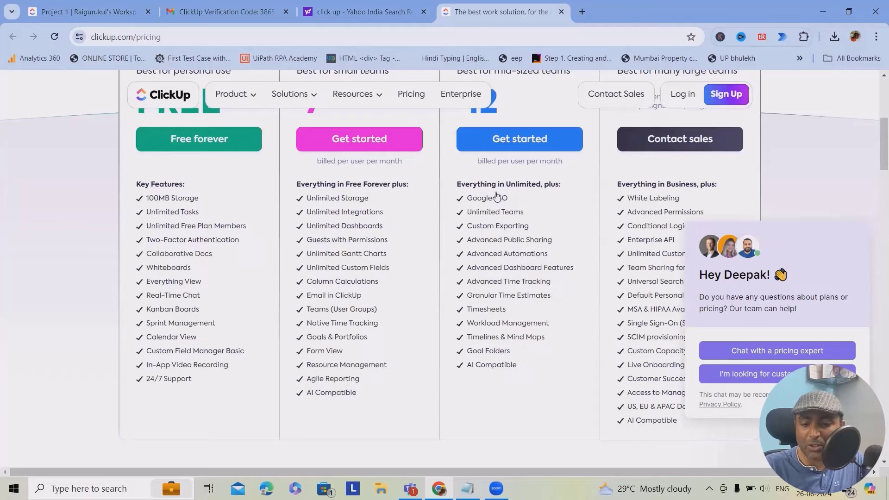
pyautogui.scroll(2, 508, 314)
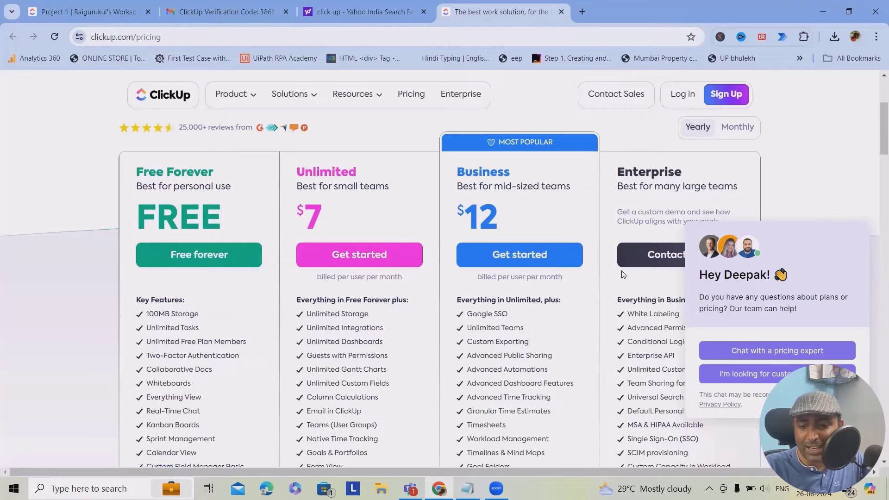
pyautogui.scroll(-2, 623, 276)
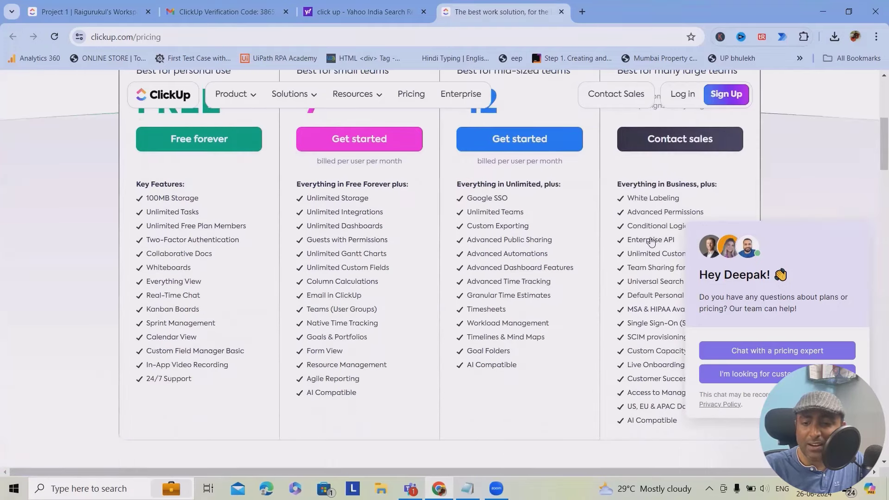
pyautogui.scroll(-3, 651, 243)
pyautogui.scroll(7, 649, 252)
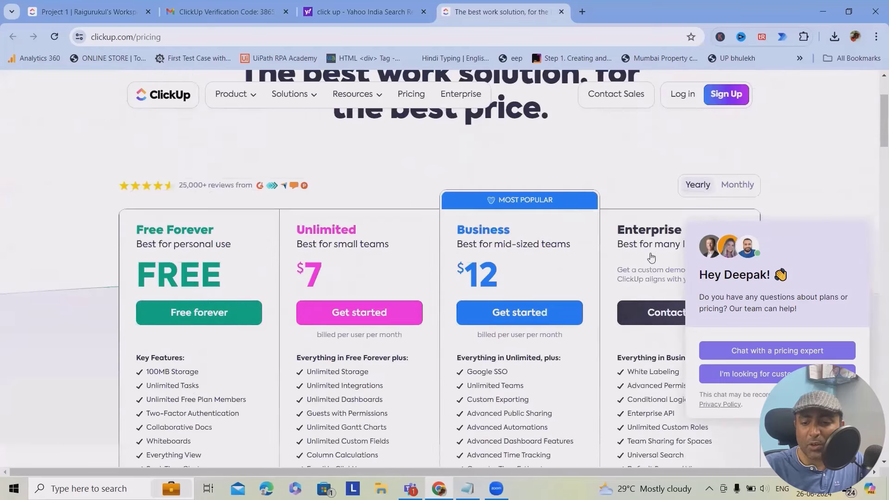
pyautogui.scroll(-2, 649, 254)
pyautogui.click(862, 212)
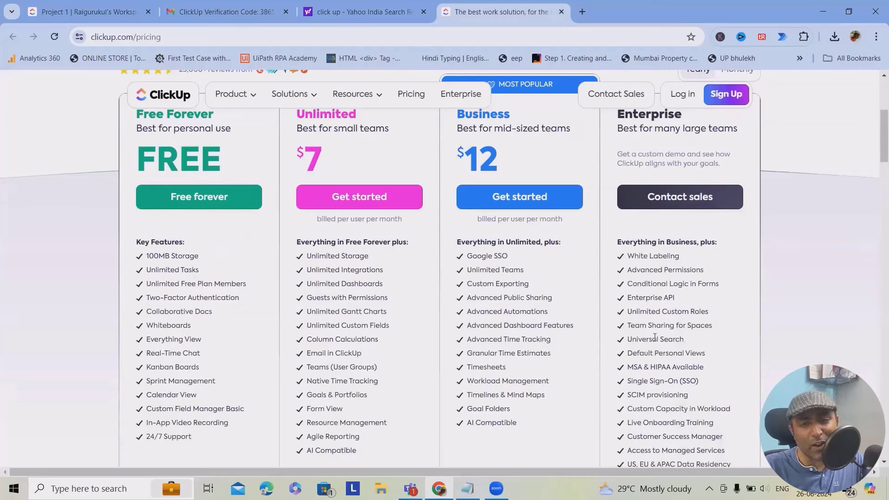
# - Close the pricing and search results tabs to return to the Gmail verification email
pyautogui.scroll(4, 660, 348)
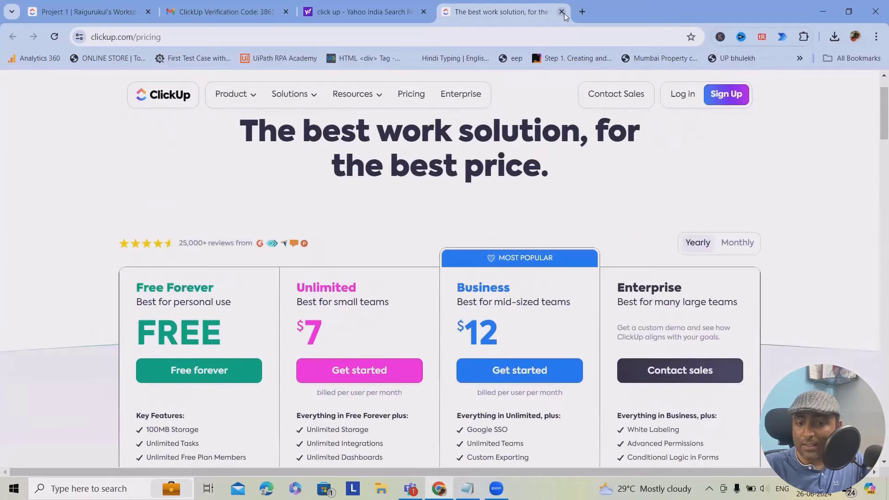
pyautogui.click(561, 11)
pyautogui.click(423, 11)
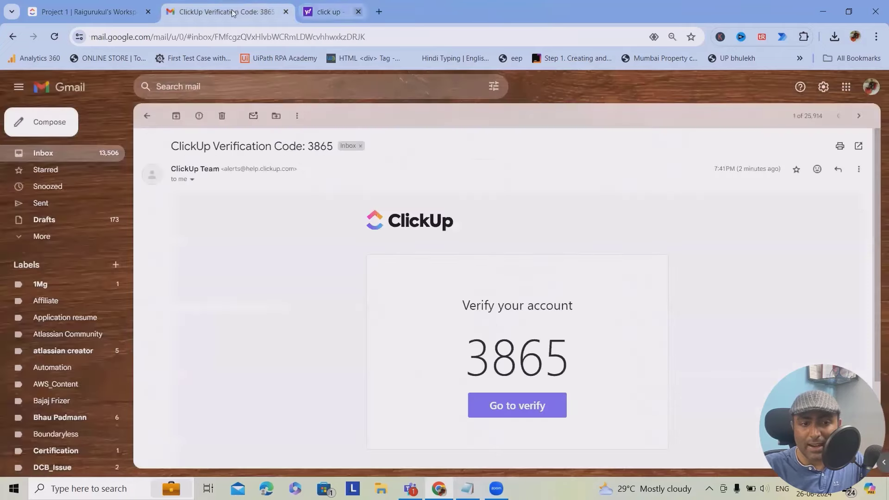
# - Return from Gmail to Project 1's task list and close the Getting started checklist
pyautogui.click(286, 11)
pyautogui.click(286, 11)
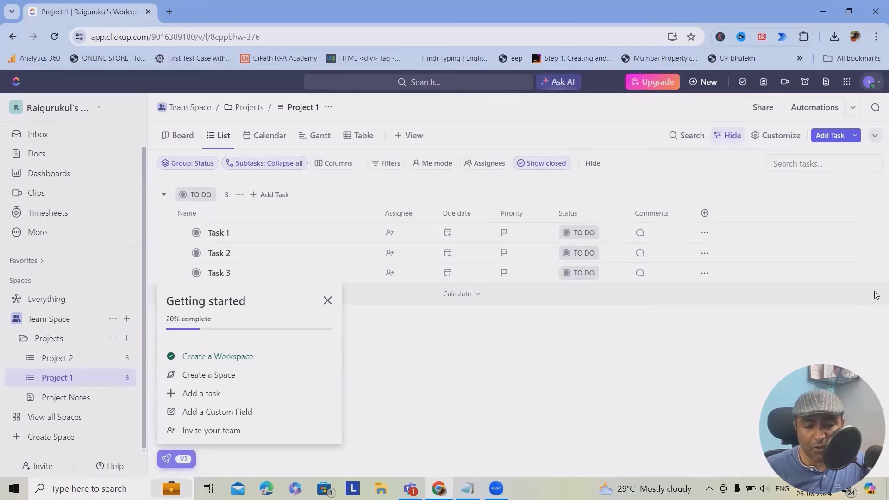
pyautogui.click(127, 318)
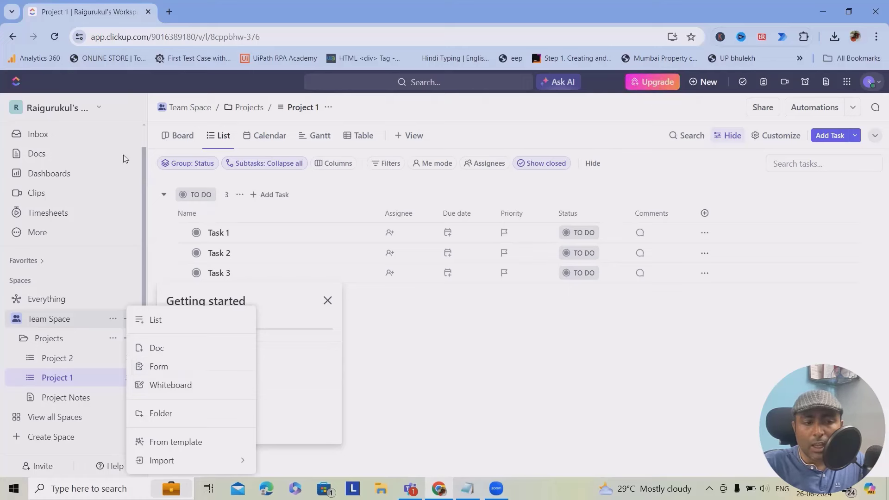
pyautogui.click(513, 112)
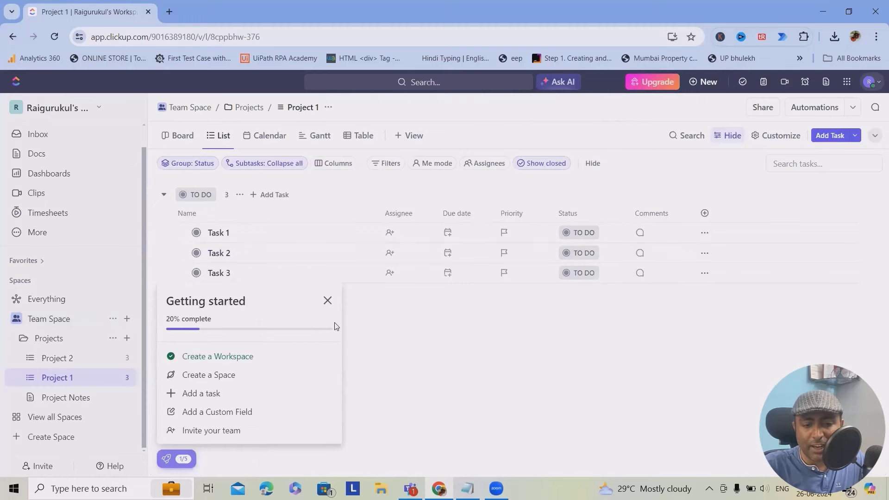
pyautogui.click(328, 301)
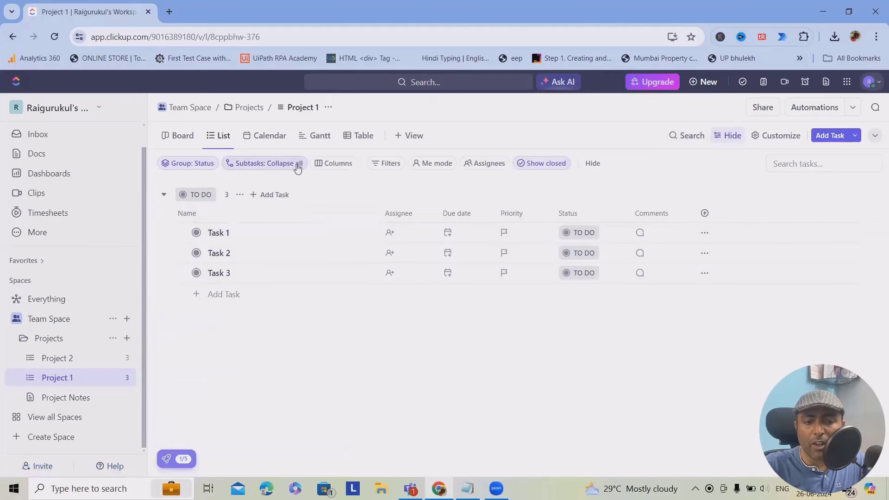
# - Add a 'Video Recording' Milestone task in TO DO, assigned to yourself, and save it
pyautogui.click(263, 197)
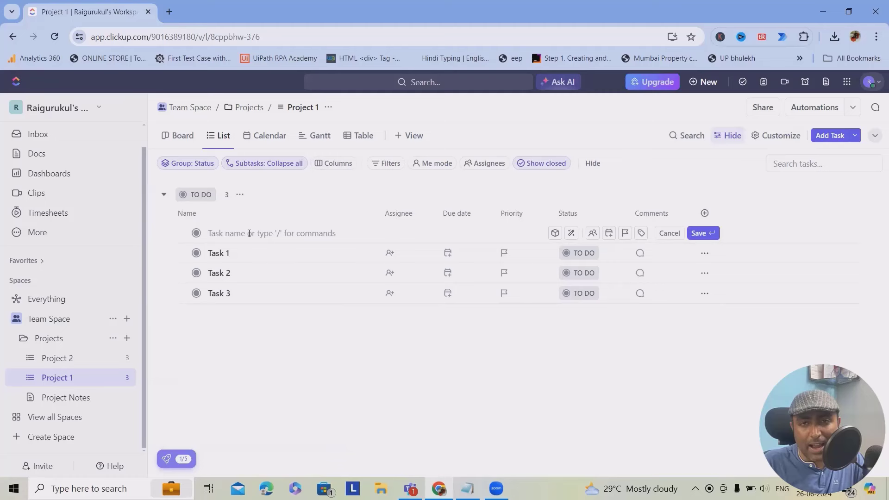
pyautogui.write('Video Recording')
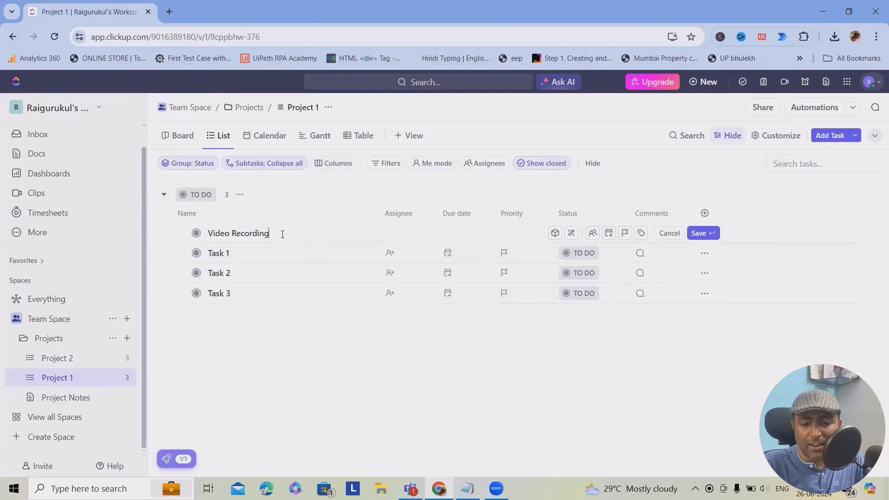
pyautogui.click(593, 233)
pyautogui.click(633, 297)
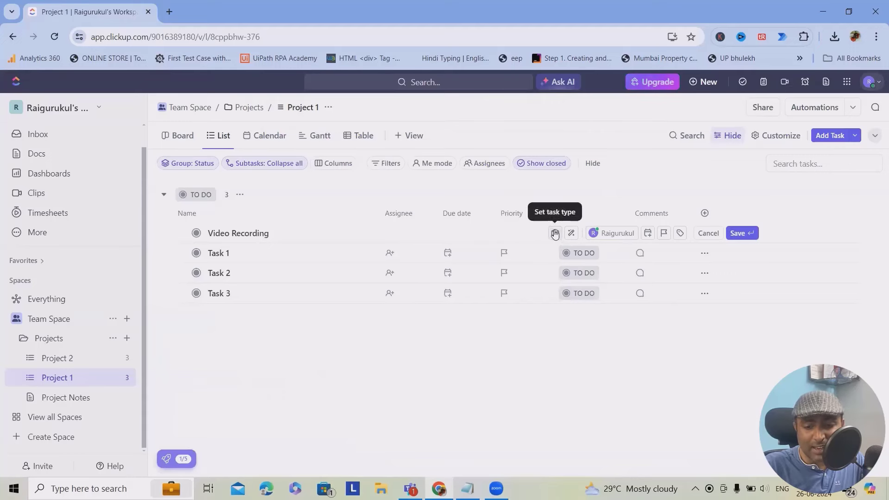
pyautogui.click(554, 233)
pyautogui.click(594, 302)
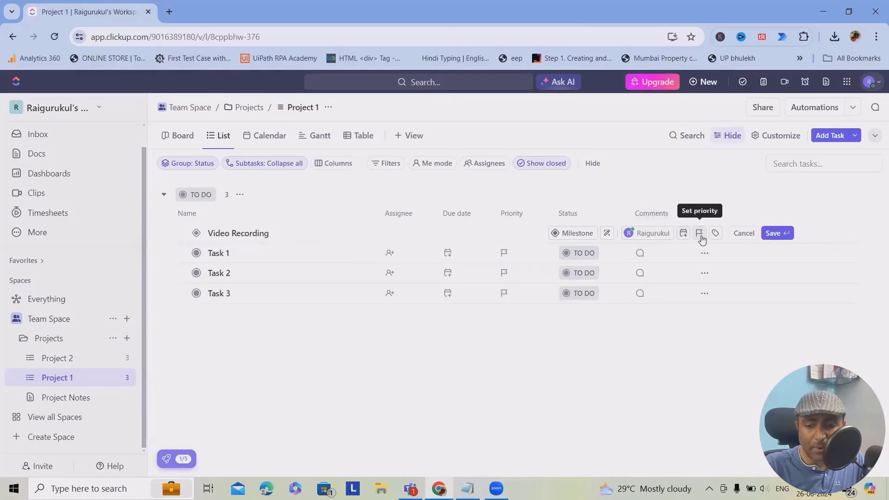
pyautogui.click(700, 234)
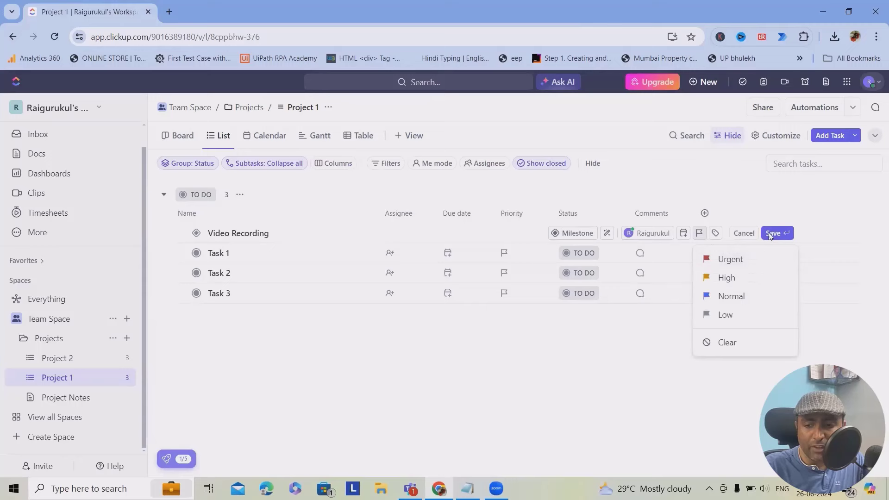
pyautogui.click(771, 235)
pyautogui.click(778, 232)
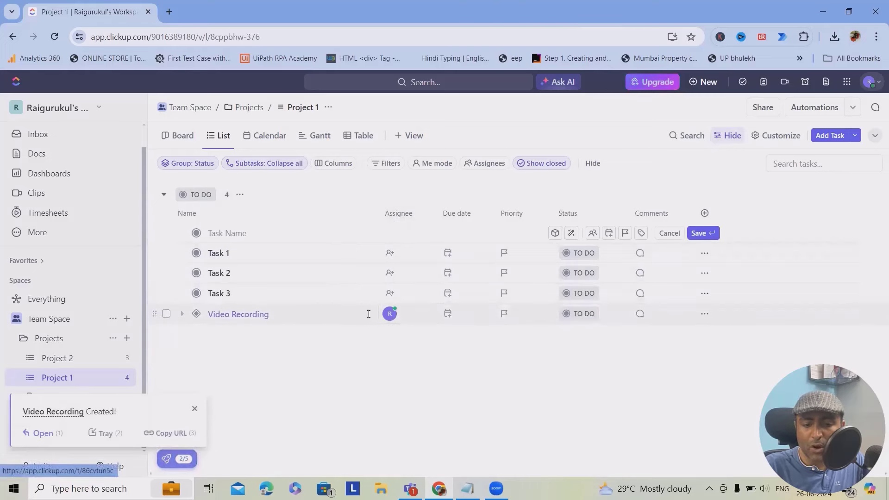
# - Set the Video Recording task's priority to High
pyautogui.click(369, 314)
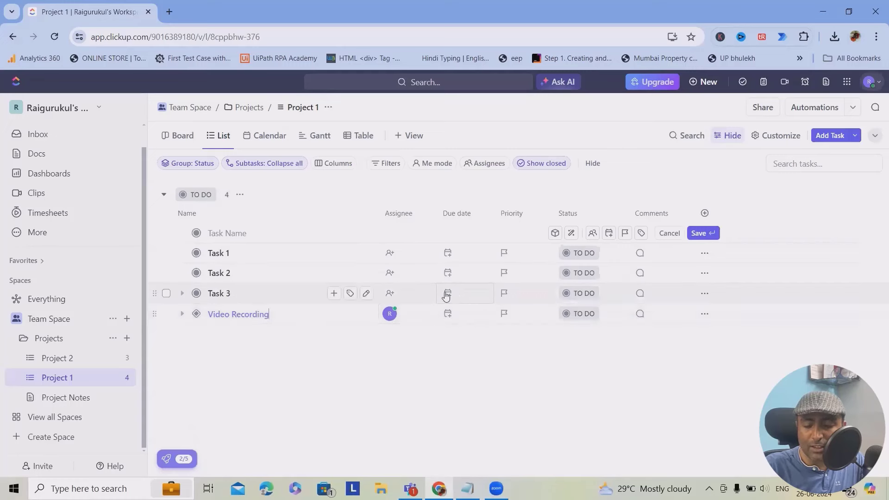
pyautogui.click(518, 317)
pyautogui.click(536, 345)
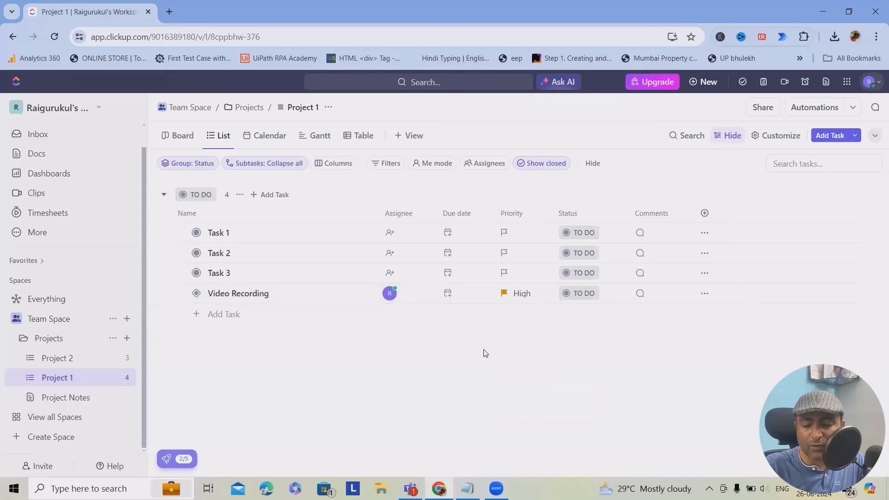
# - Post the comment 'This is comment' on Video Recording and close the thread
pyautogui.click(640, 296)
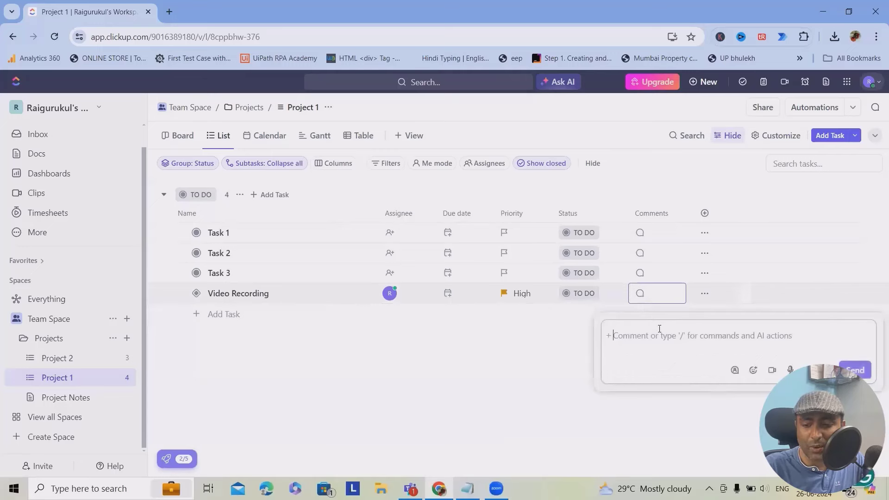
pyautogui.write('This is ')
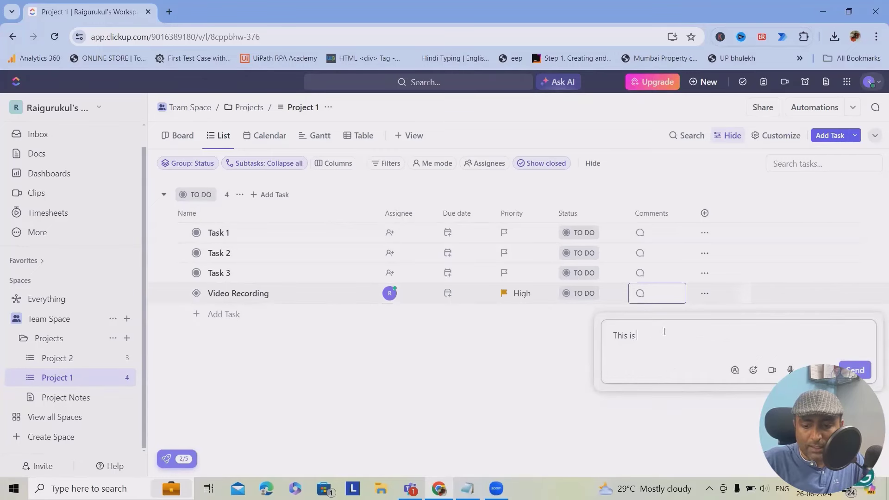
pyautogui.write('comment')
pyautogui.press('Return')
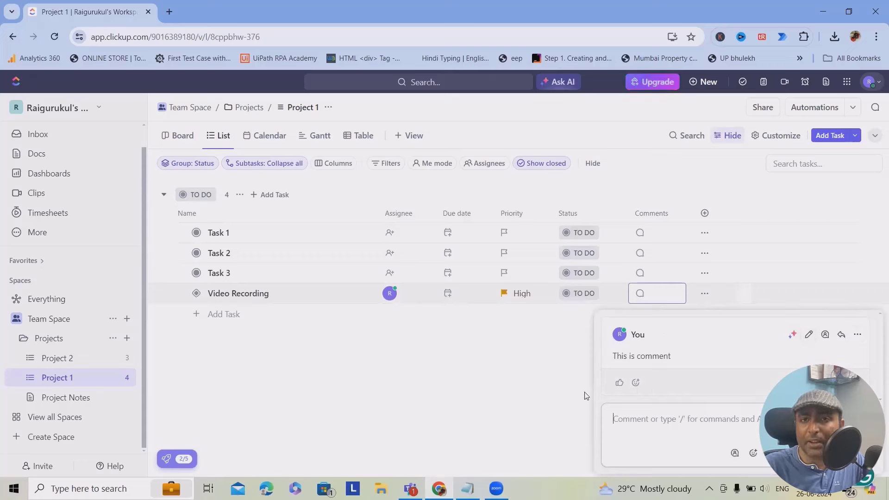
pyautogui.click(542, 377)
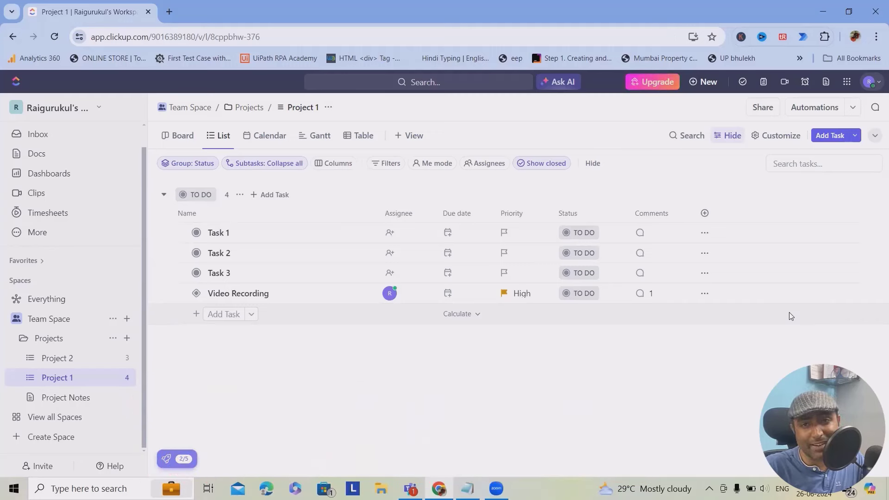
# - Open the List view's options menu and close it without changes
pyautogui.click(223, 136)
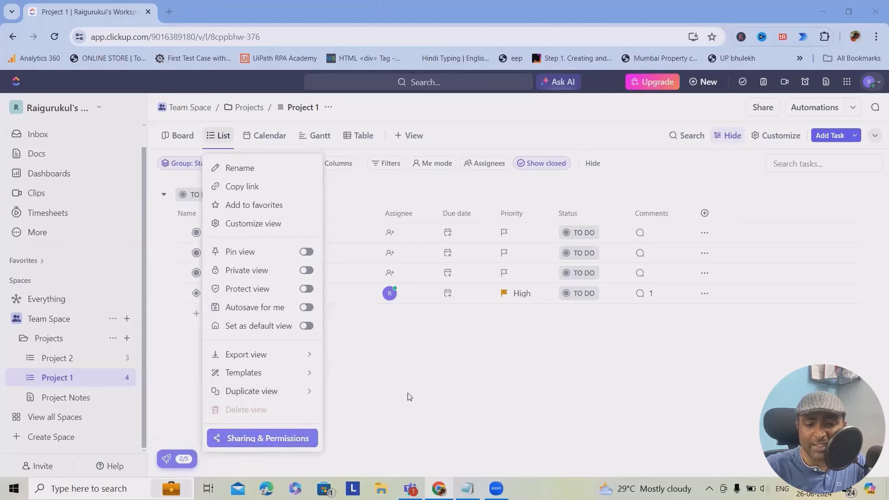
pyautogui.click(441, 413)
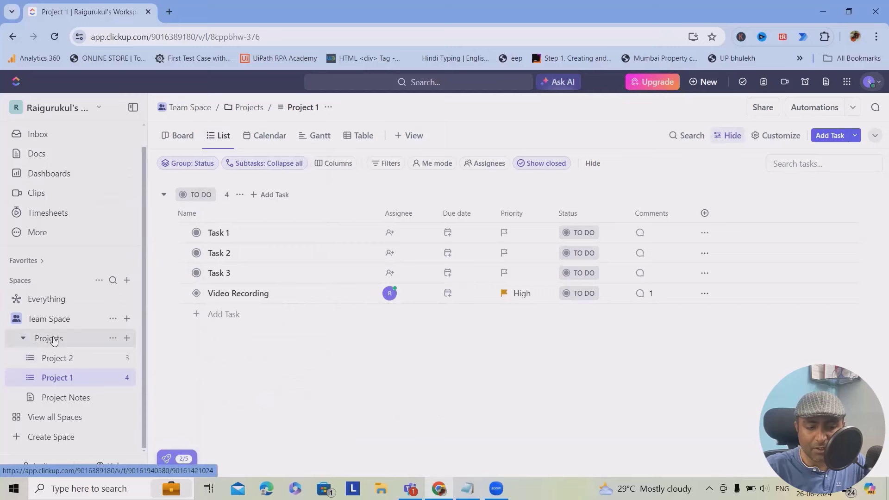
# - Create a folder named 'Demo' shared with Team Space
pyautogui.click(127, 339)
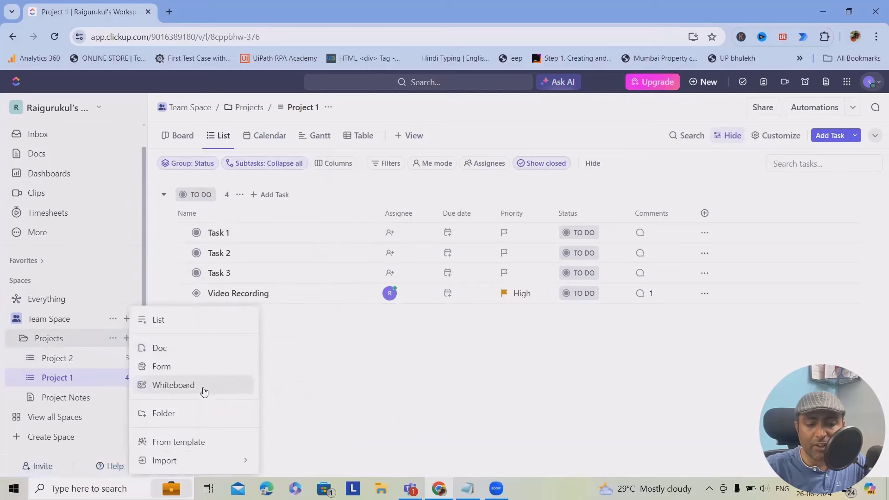
pyautogui.click(199, 414)
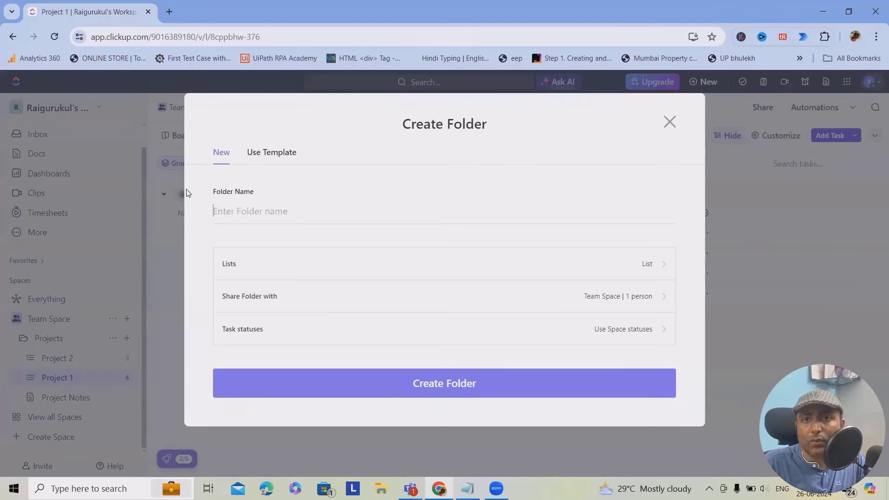
pyautogui.write('Demo')
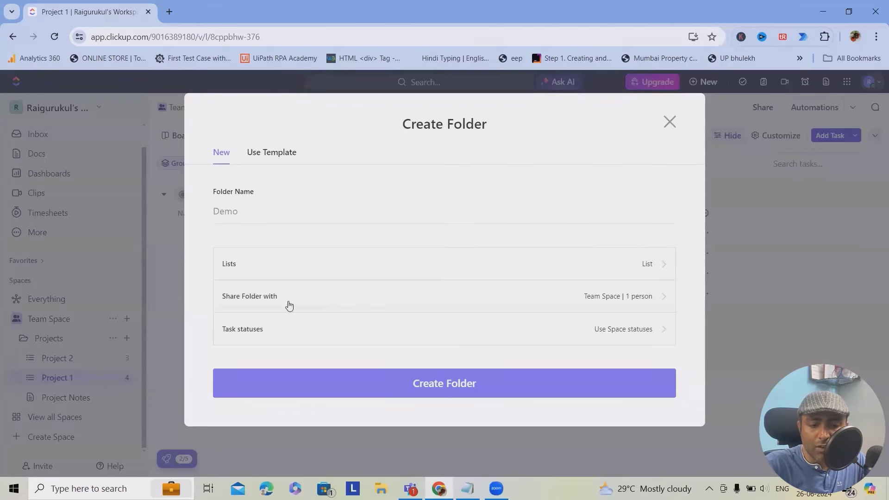
pyautogui.click(663, 299)
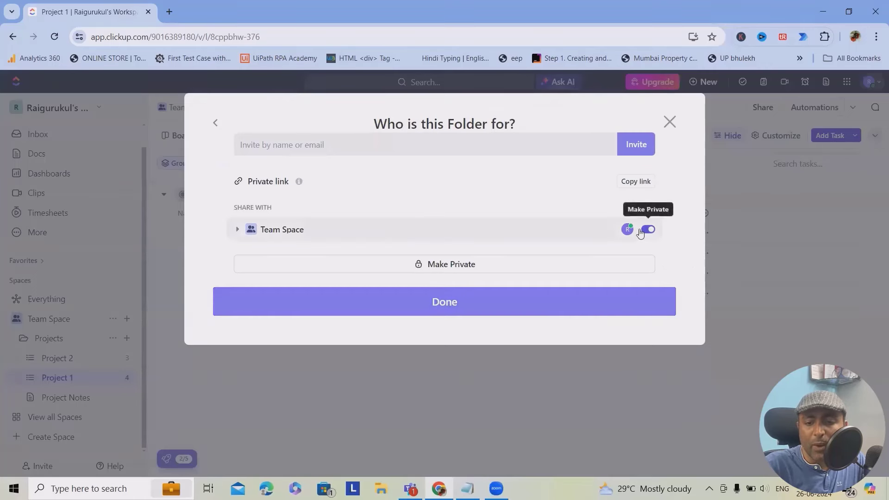
pyautogui.click(237, 230)
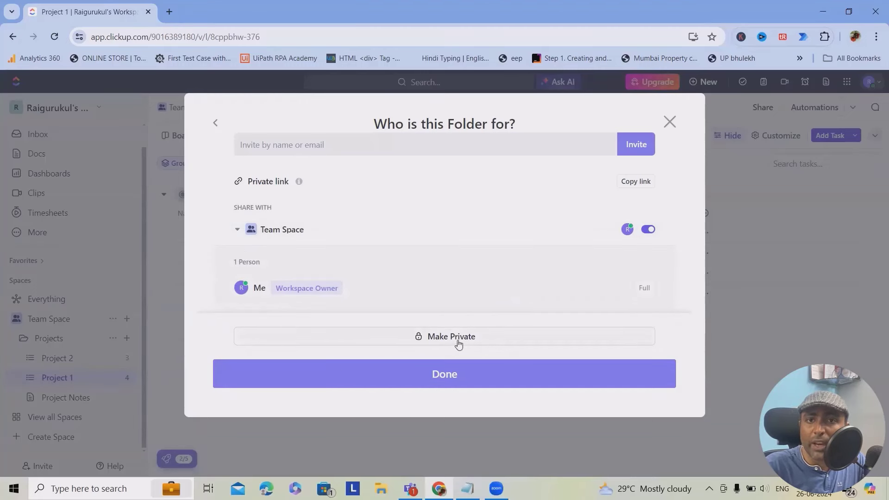
pyautogui.click(454, 377)
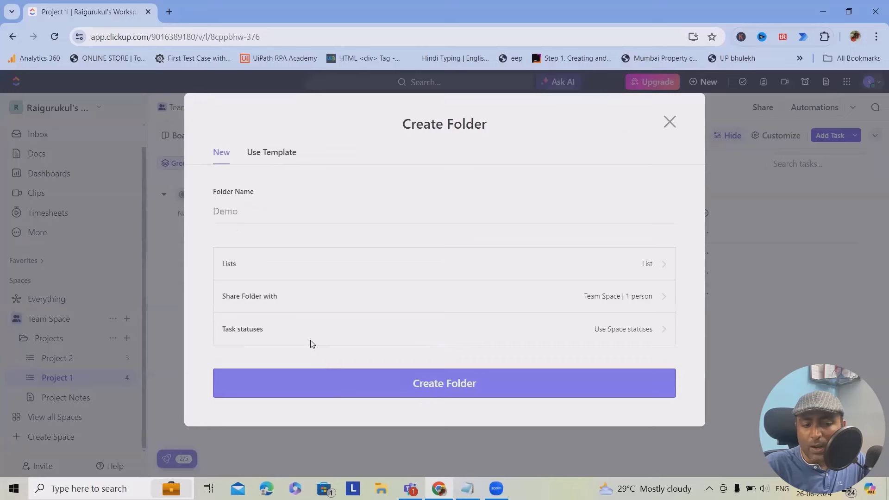
pyautogui.click(439, 387)
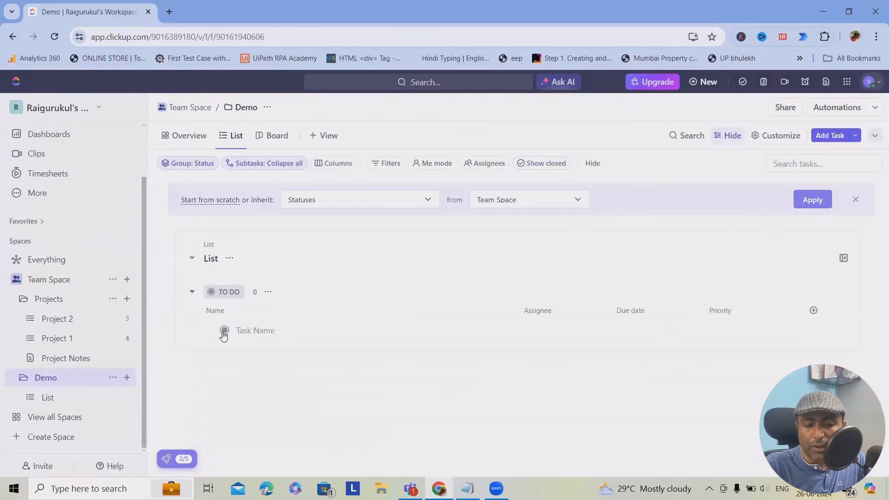
# - Collapse the TO DO group and switch the Demo folder to its Board layout
pyautogui.click(192, 293)
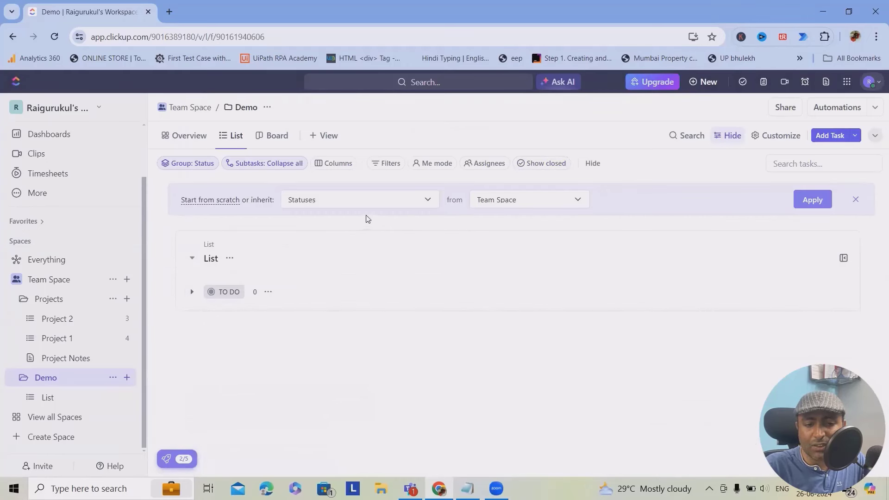
pyautogui.click(277, 138)
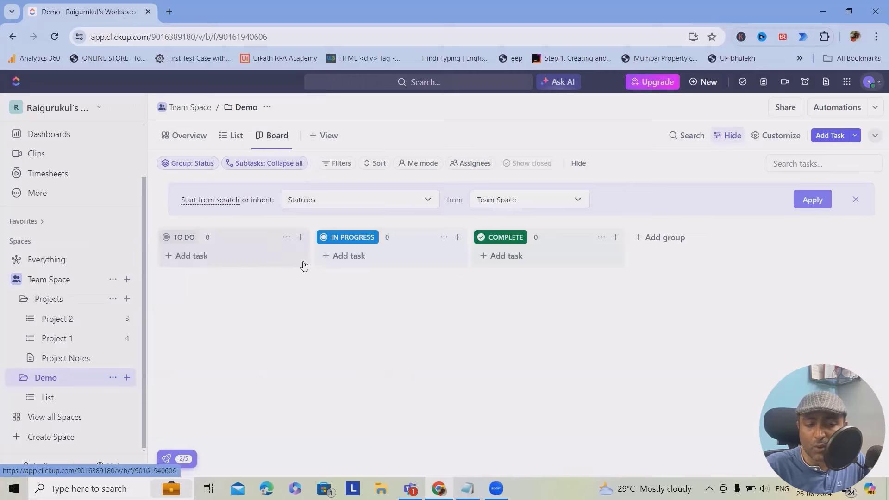
pyautogui.click(641, 238)
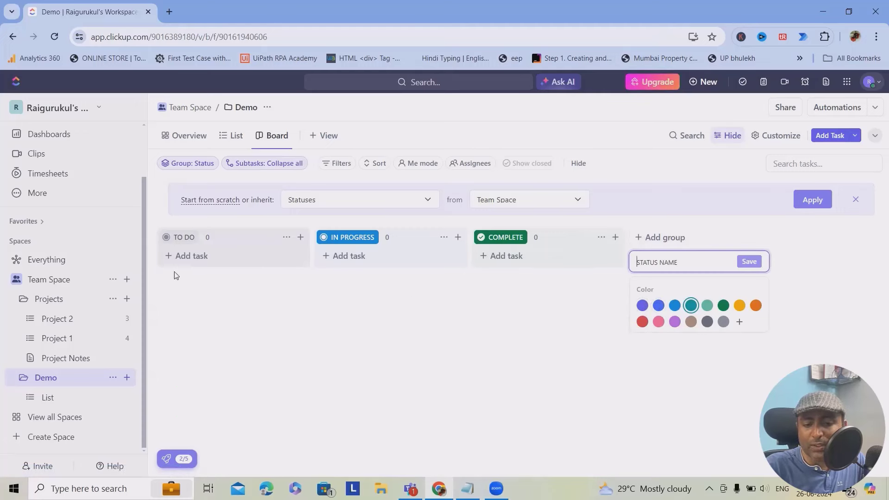
# - Add Task 1, Task 2 and a third task under the TO DO column
pyautogui.click(192, 265)
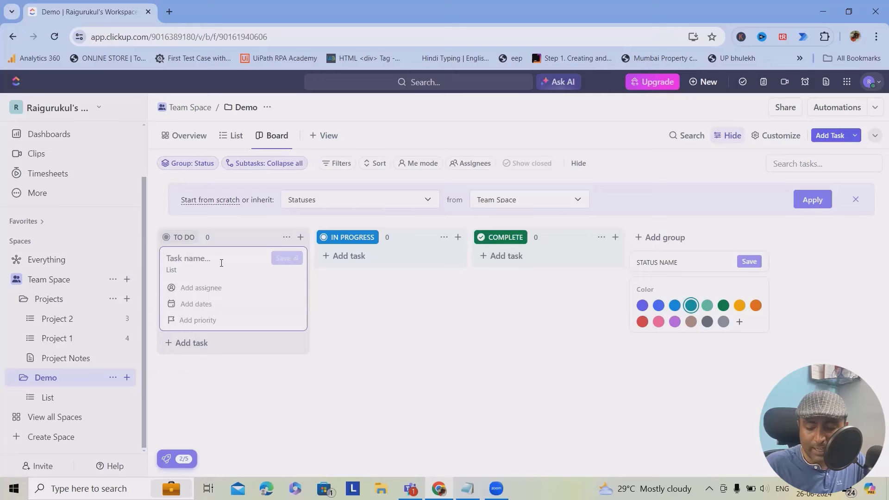
pyautogui.write('Task 1')
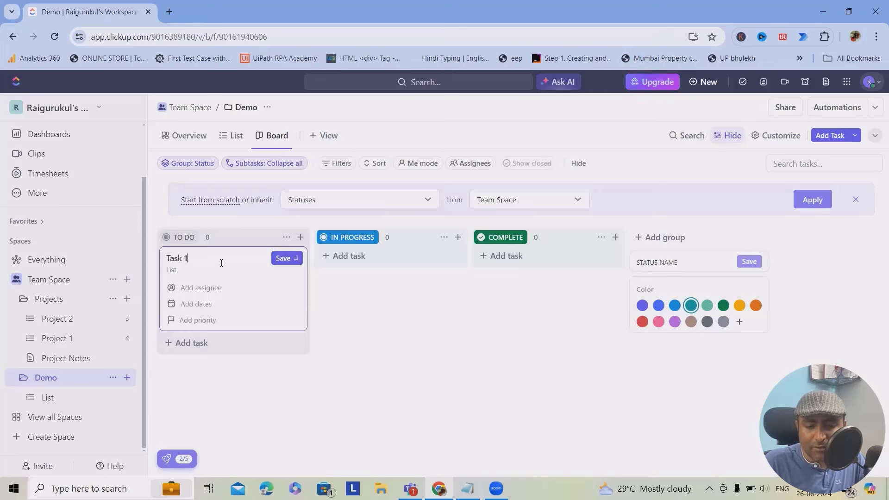
pyautogui.press('Return')
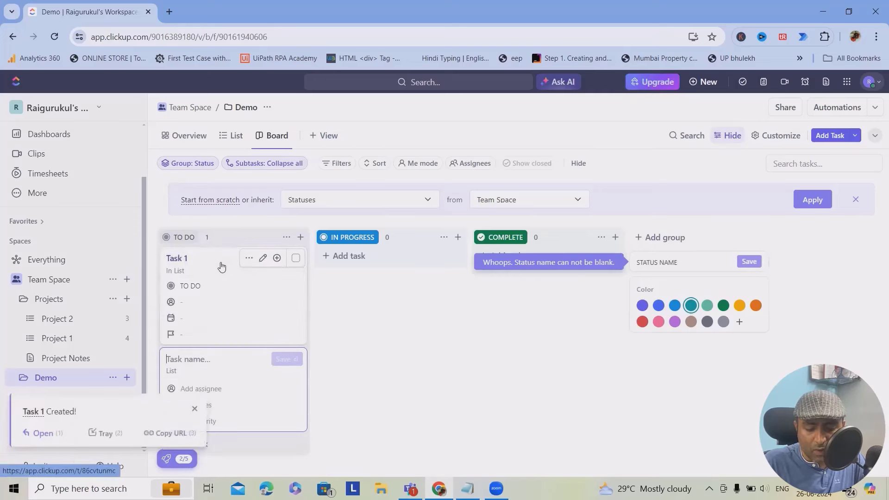
pyautogui.write('Task 2')
pyautogui.press('Return')
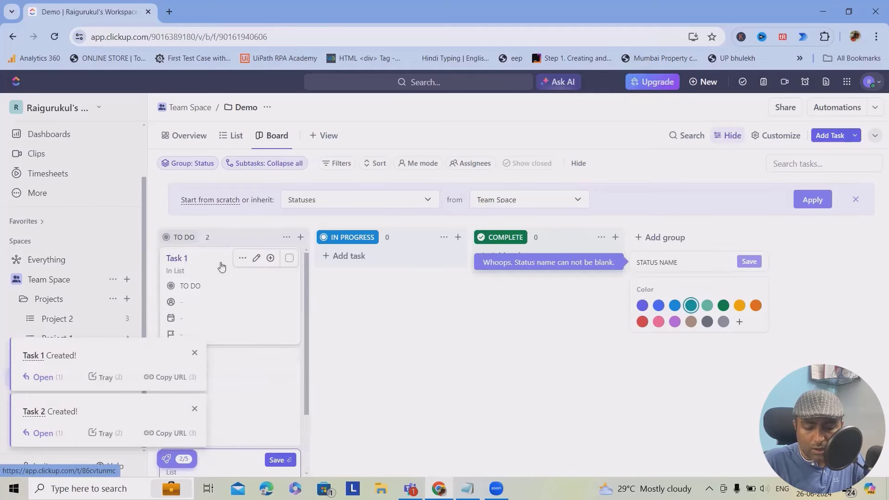
pyautogui.press('Return')
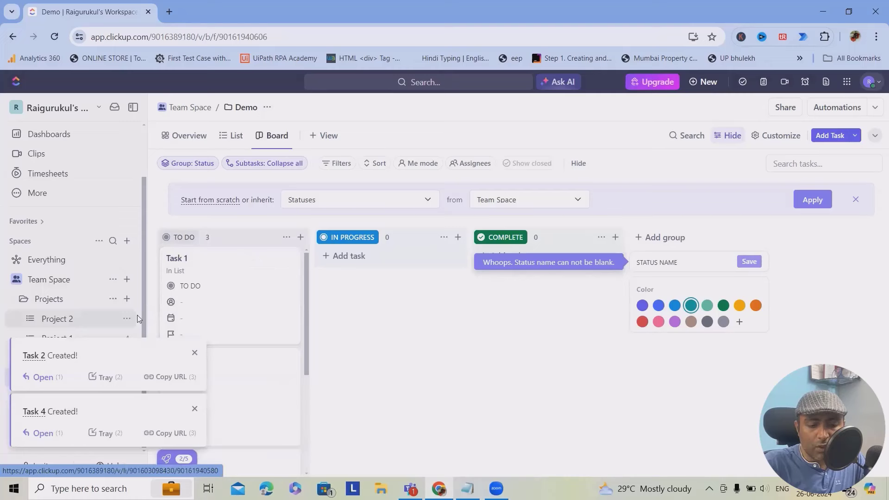
# - Move Task 1 from TO DO through IN PROGRESS into COMPLETE
pyautogui.click(195, 353)
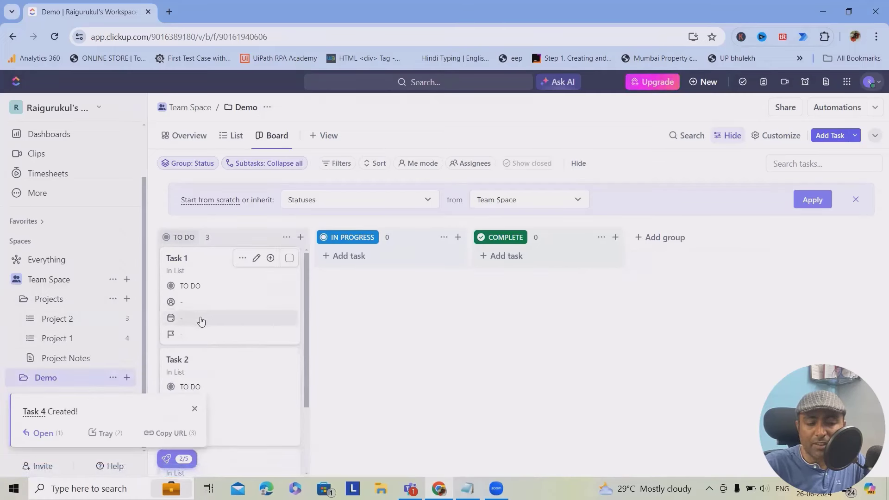
pyautogui.moveTo(207, 317); pyautogui.dragTo(365, 331)
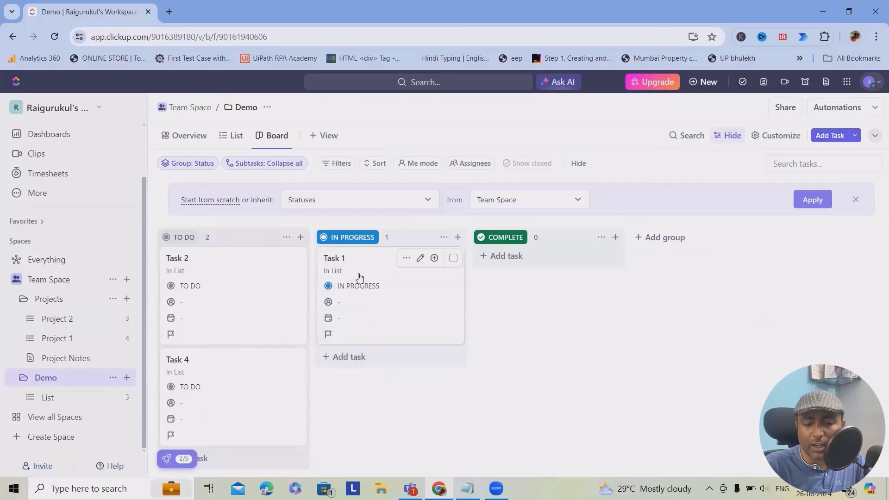
pyautogui.moveTo(360, 277); pyautogui.dragTo(514, 282)
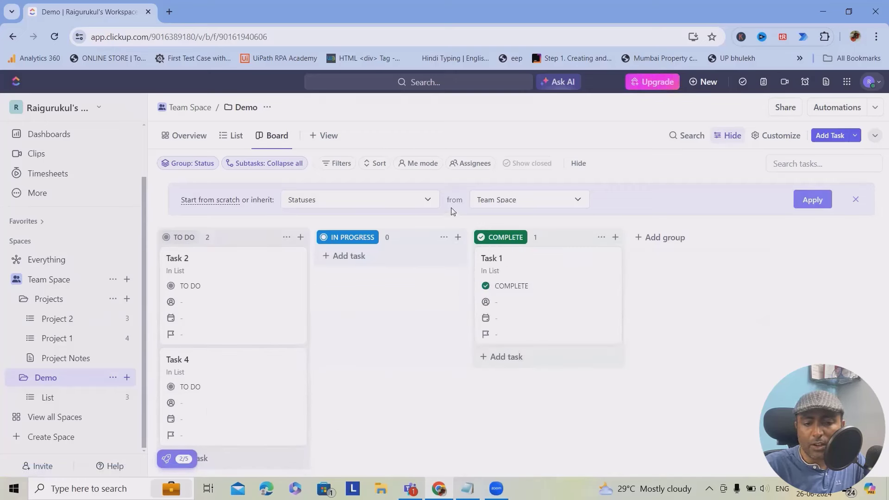
# - Check the folder's inheritable properties and Team Space sources, then open a new status group editor
pyautogui.click(427, 200)
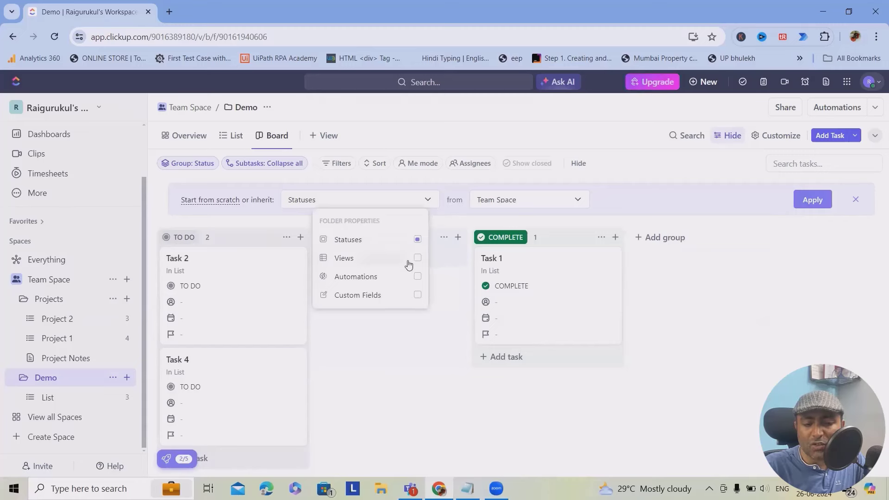
pyautogui.click(565, 201)
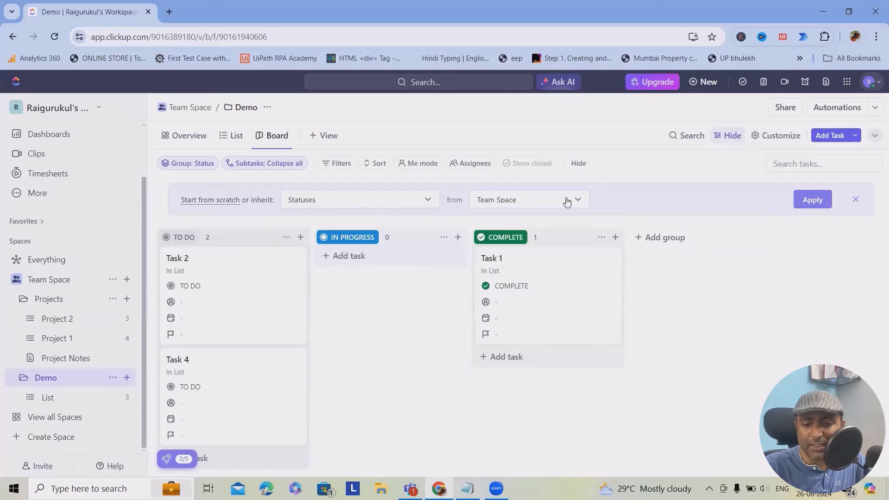
pyautogui.click(582, 203)
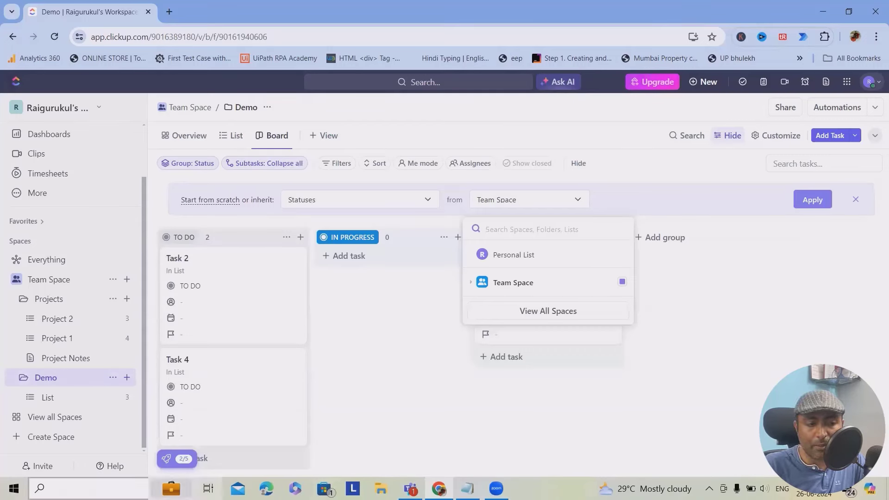
pyautogui.click(660, 238)
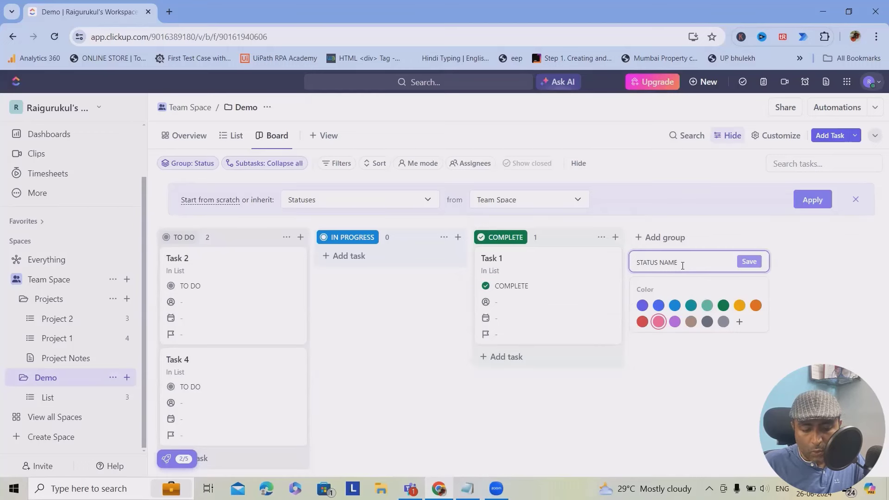
# - Create two new status groups named QA and UAT on the board
pyautogui.write('QA')
pyautogui.press('Return')
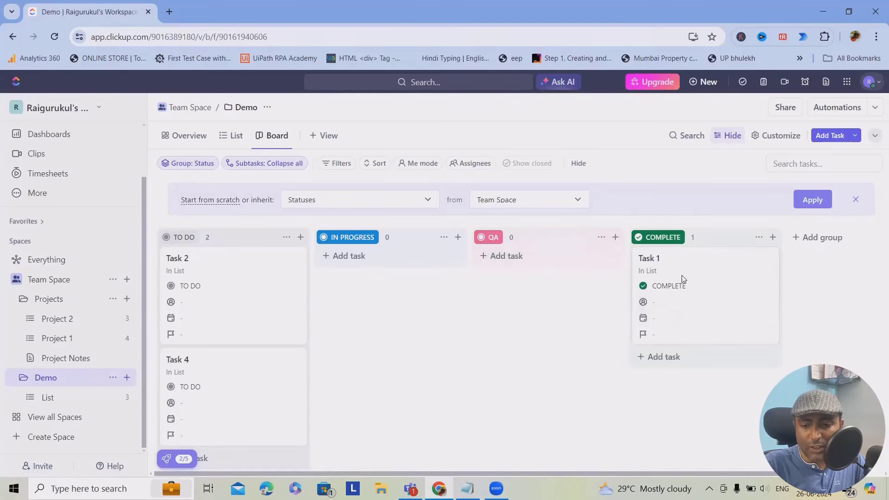
pyautogui.click(817, 241)
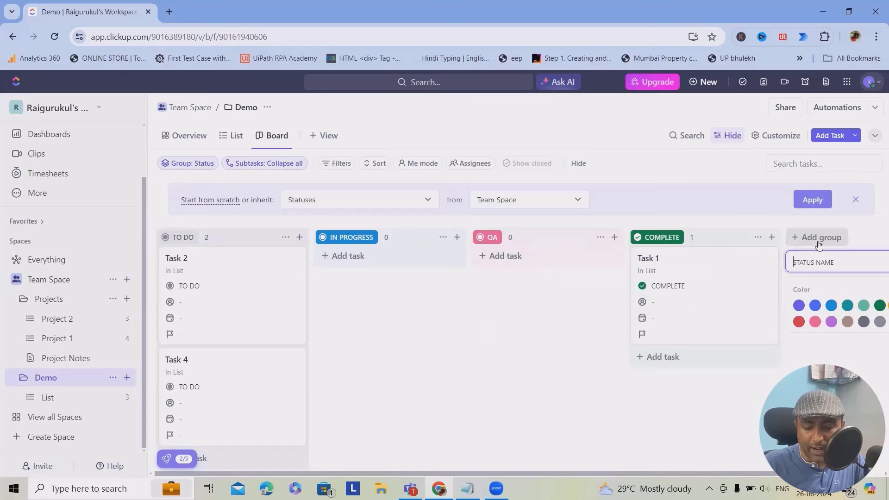
pyautogui.write('UAT')
pyautogui.press('Return')
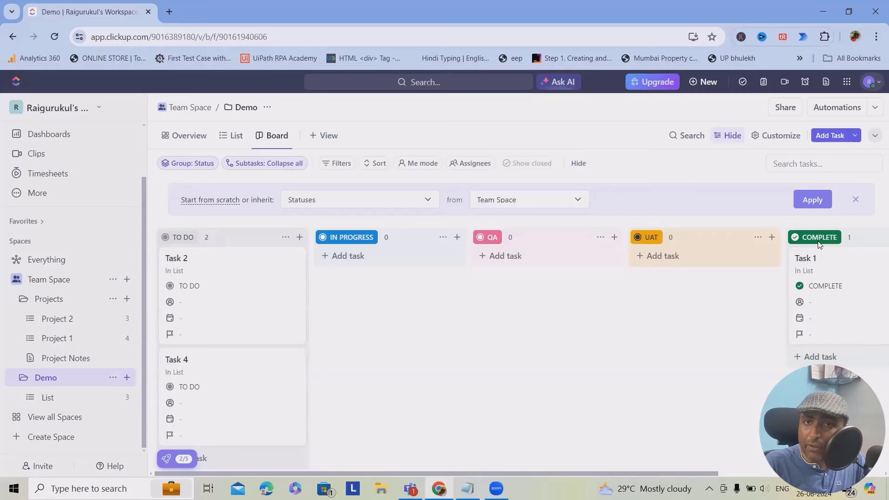
# - Collapse the empty UAT and QA columns and apply the new status set
pyautogui.click(758, 237)
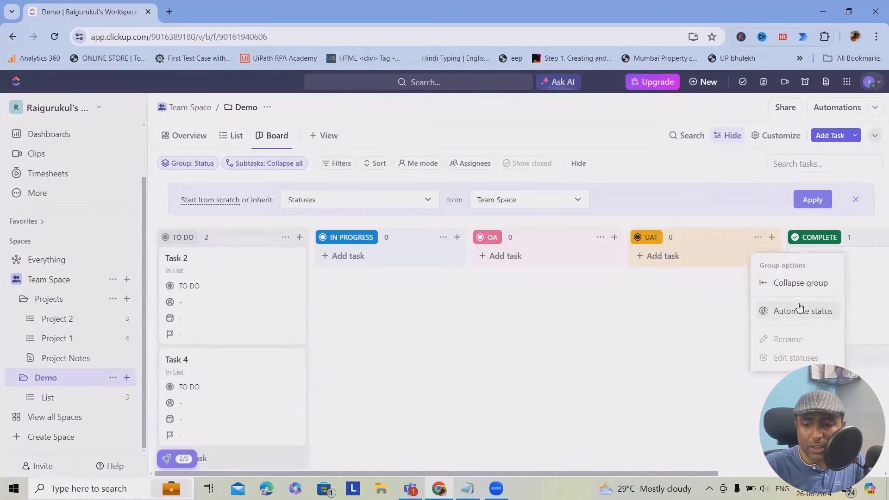
pyautogui.click(800, 283)
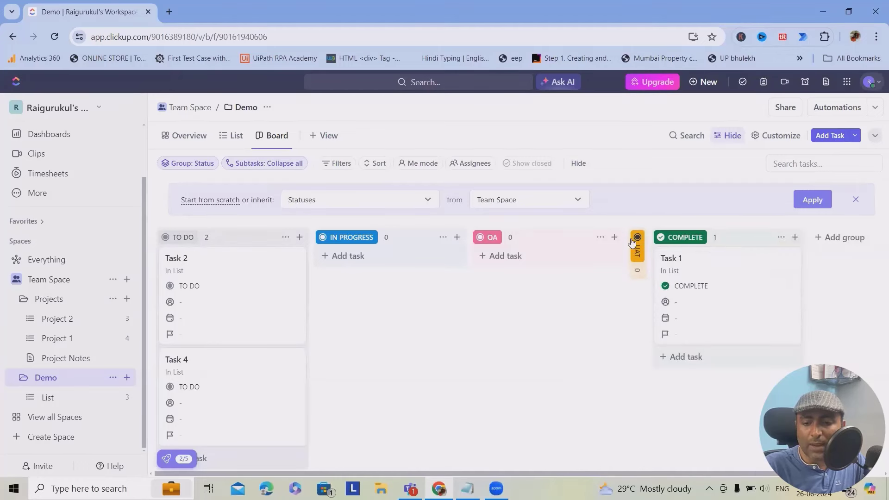
pyautogui.click(601, 237)
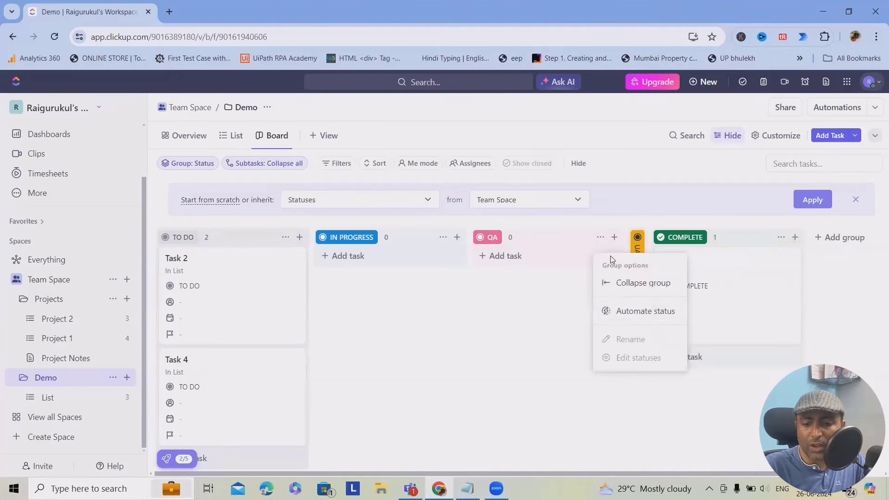
pyautogui.click(655, 287)
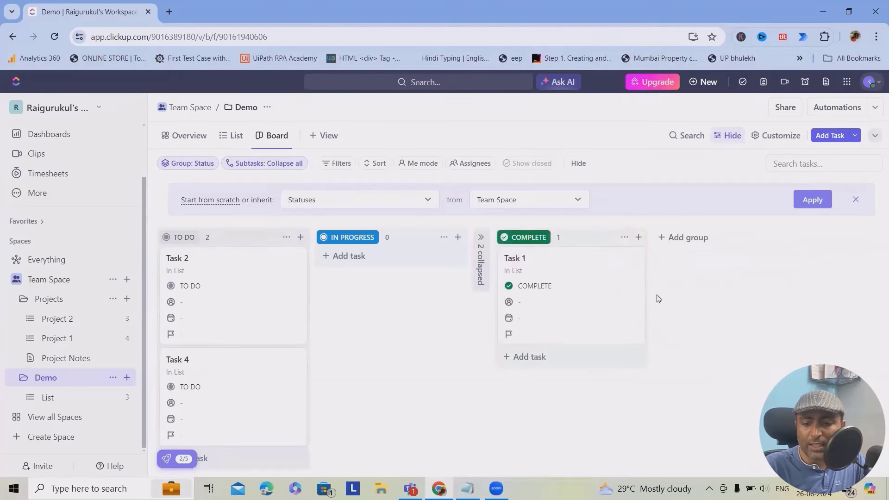
pyautogui.click(480, 241)
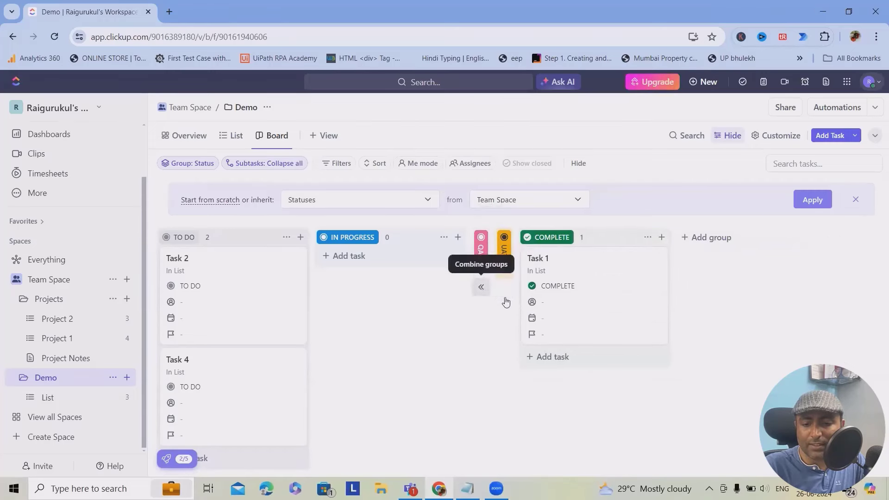
pyautogui.click(812, 199)
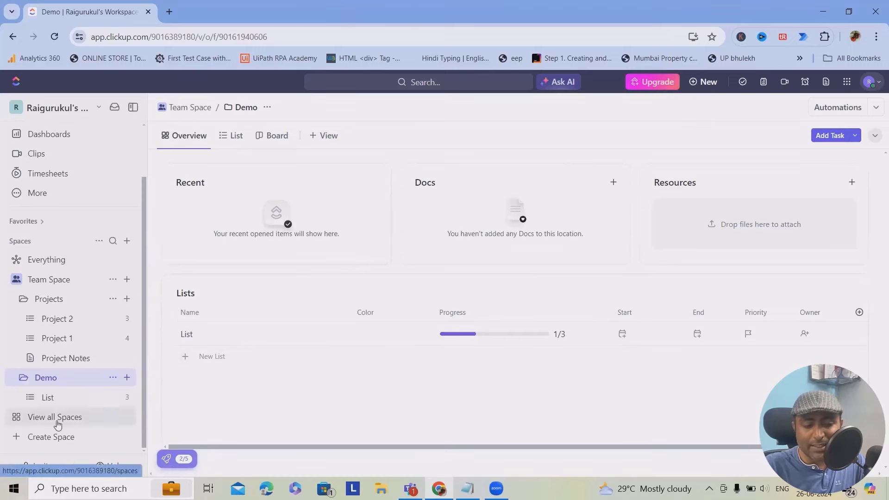
# - Go from the Demo List through All Spaces to the workspace-wide Everything view
pyautogui.click(52, 399)
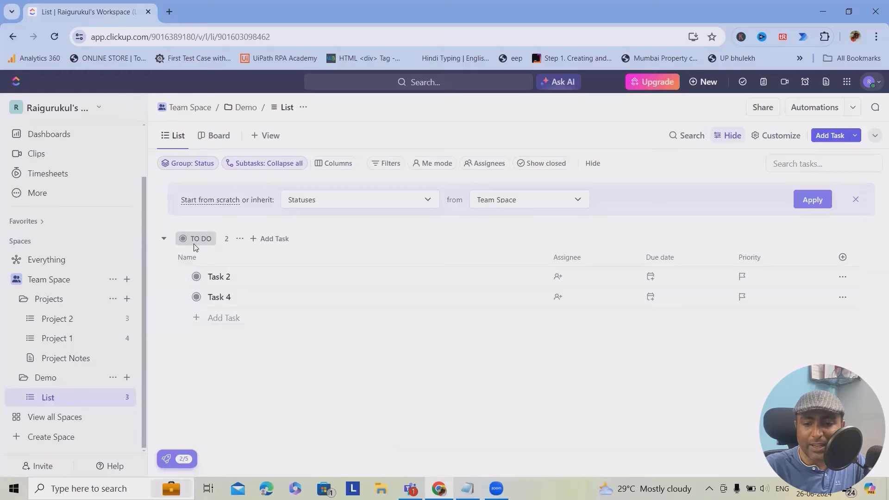
pyautogui.click(62, 418)
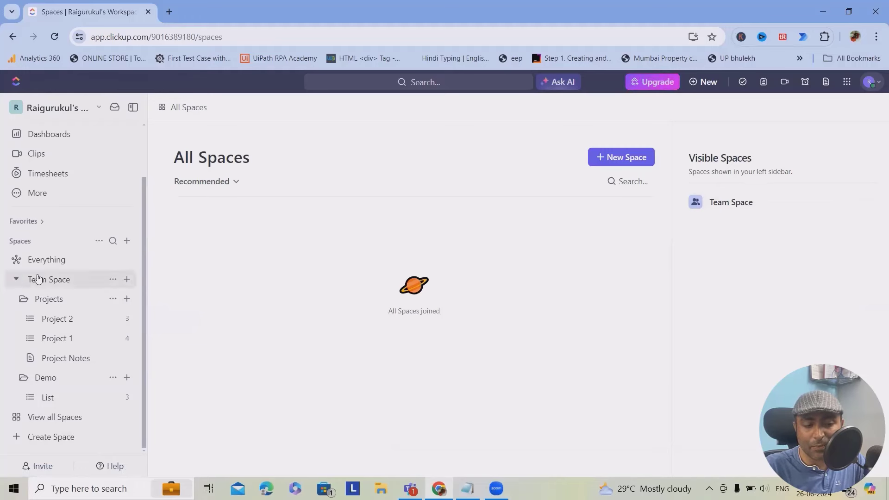
pyautogui.click(36, 259)
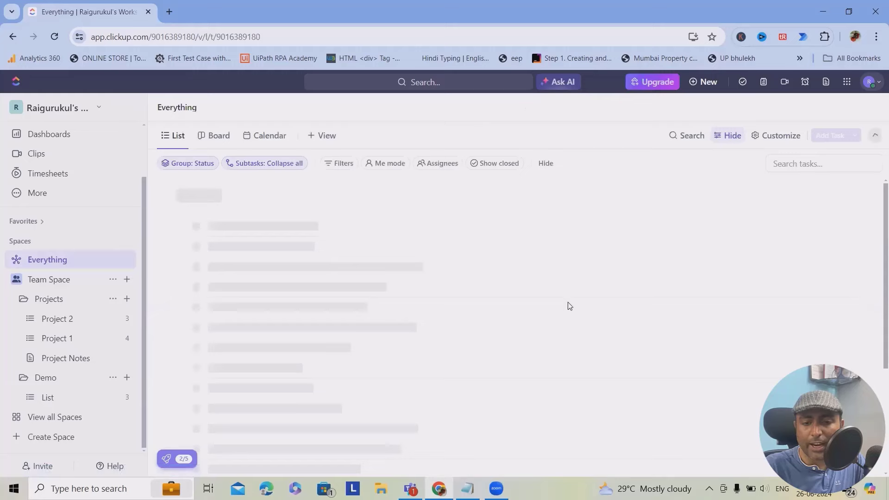
# - Browse the Everything list's Columns fields panel, then open its Filters options
pyautogui.scroll(-6, 313, 259)
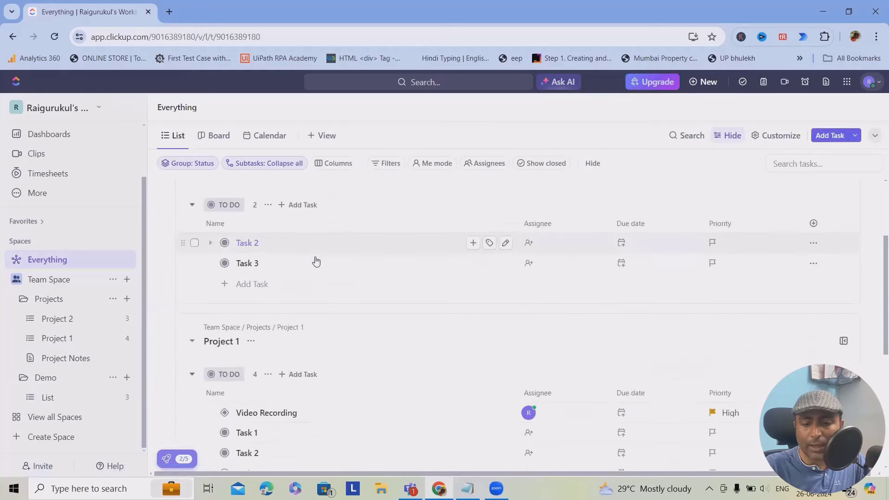
pyautogui.scroll(6, 345, 369)
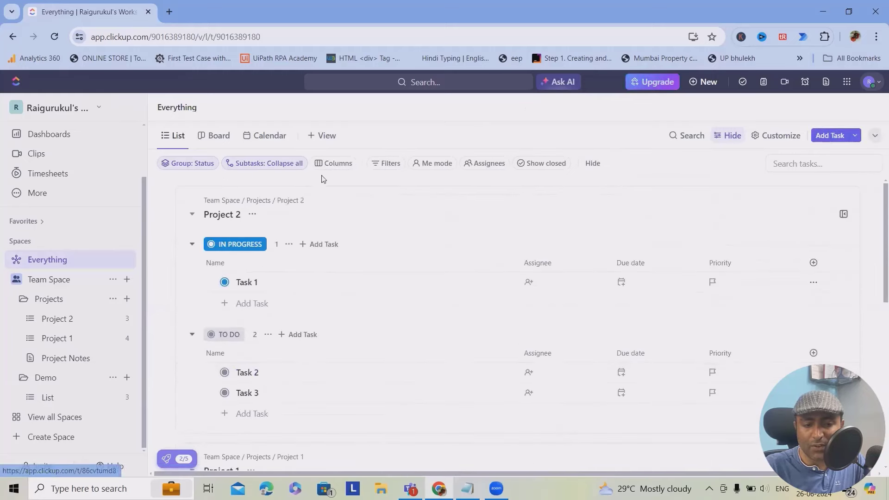
pyautogui.click(332, 164)
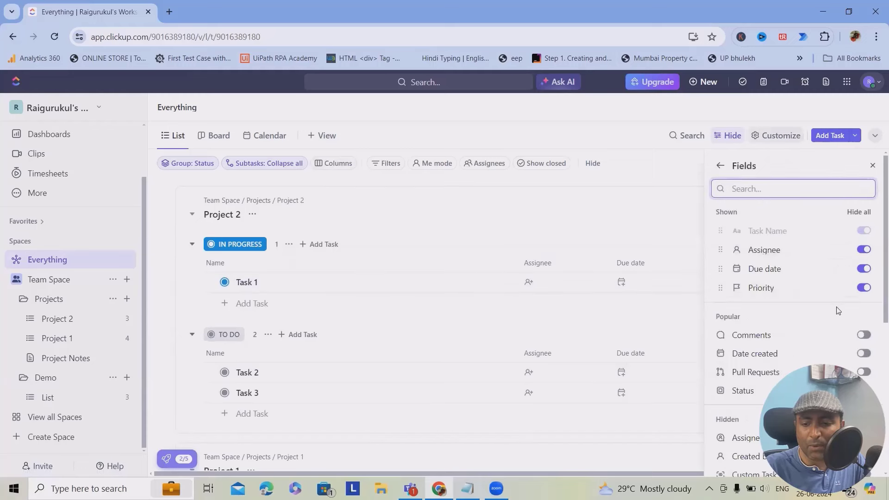
pyautogui.scroll(-4, 841, 343)
pyautogui.scroll(3, 866, 259)
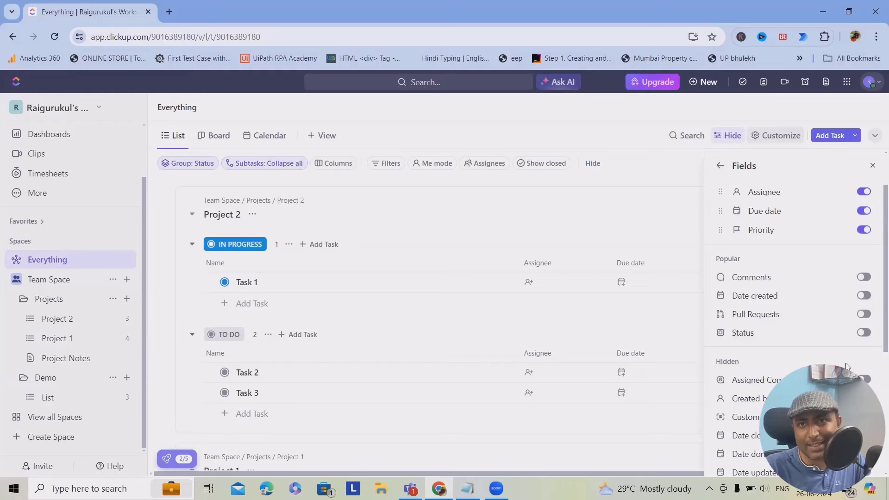
pyautogui.click(387, 164)
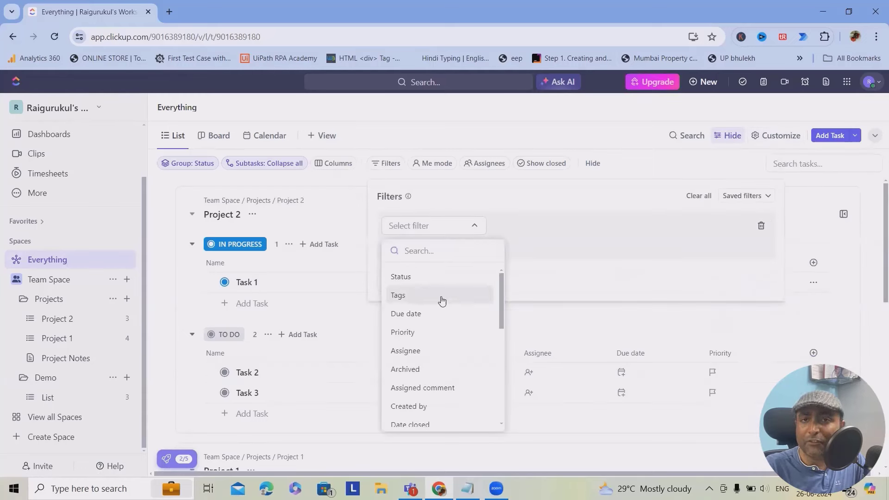
# - Close the filter panels and add a Gantt view showing the Team Space timeline
pyautogui.click(526, 138)
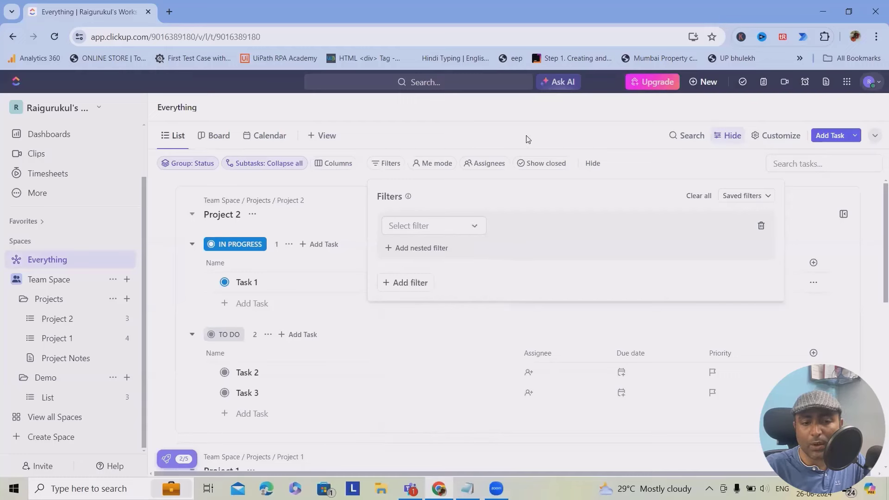
pyautogui.click(329, 139)
pyautogui.click(330, 139)
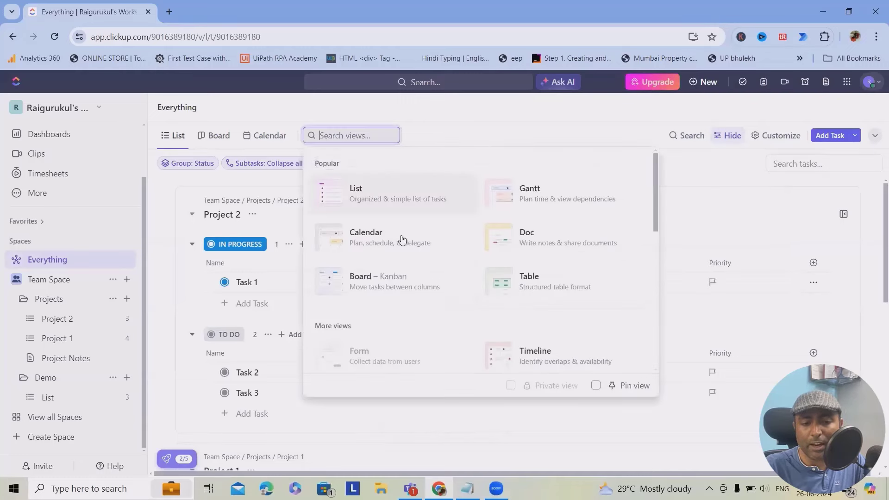
pyautogui.press('Escape')
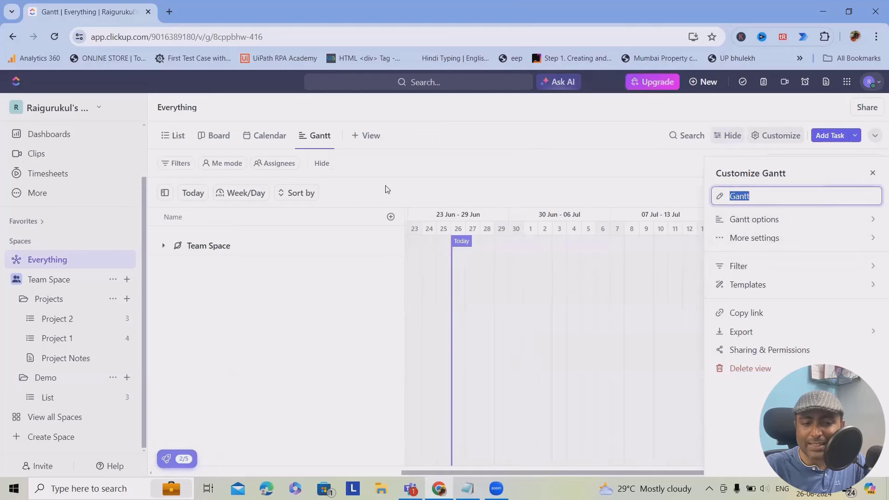
pyautogui.click(369, 137)
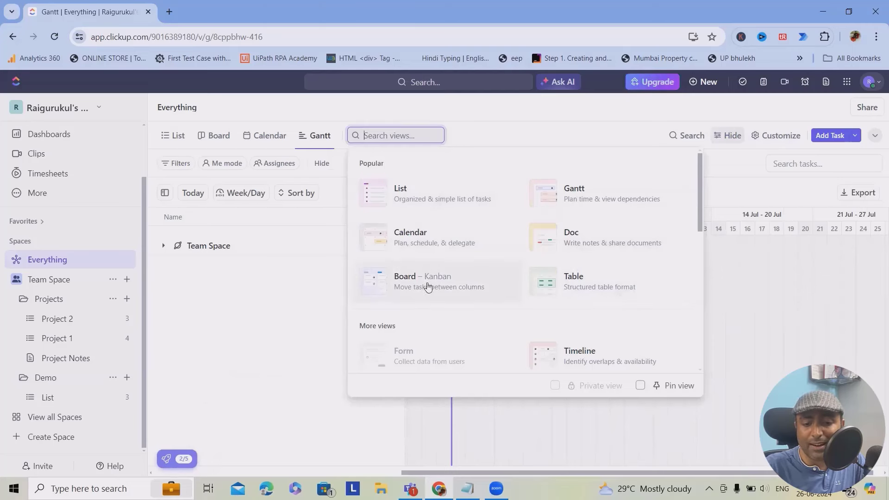
pyautogui.click(513, 133)
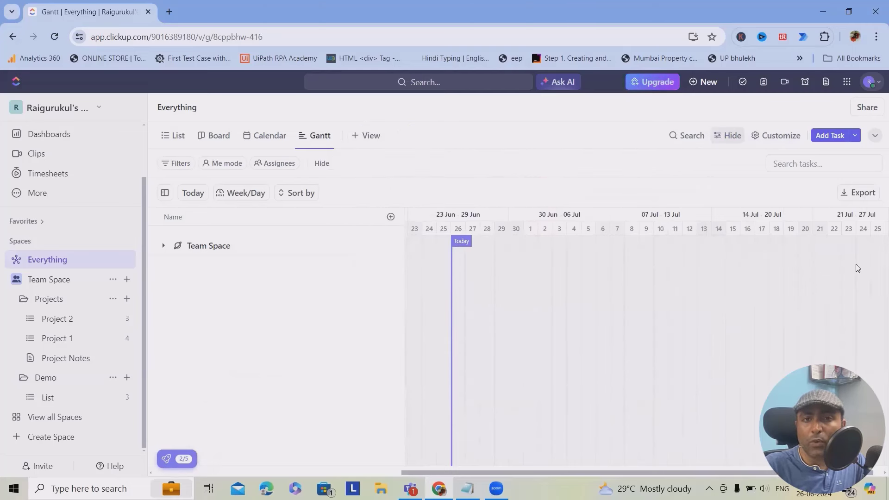